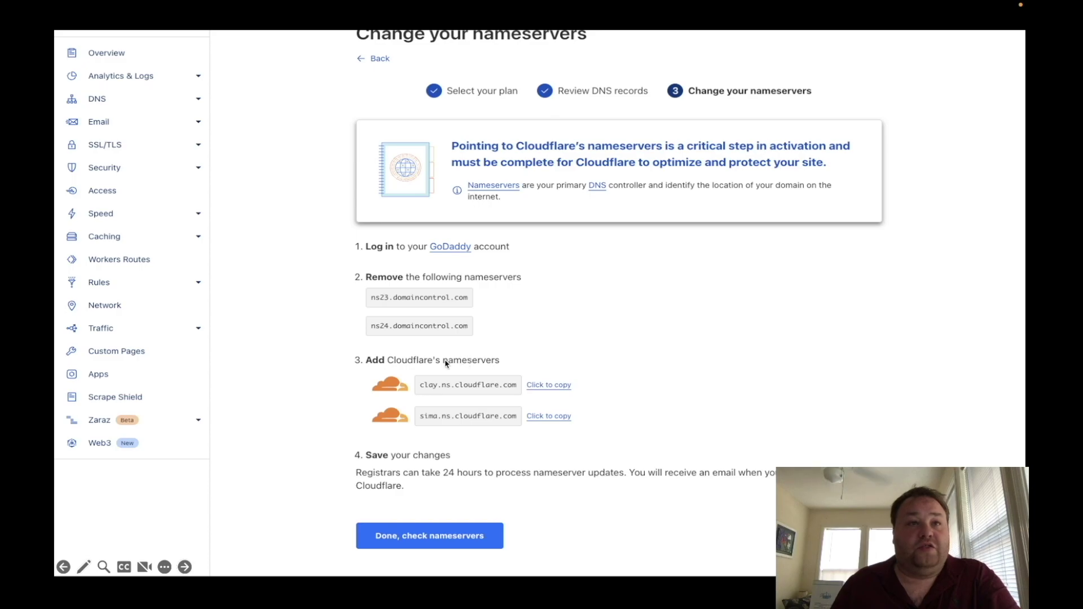
# - Step through the Quick Start Guide, keeping Automatic HTTPS Rewrites and Always Use HTTPS enabled
pyautogui.press('Right')
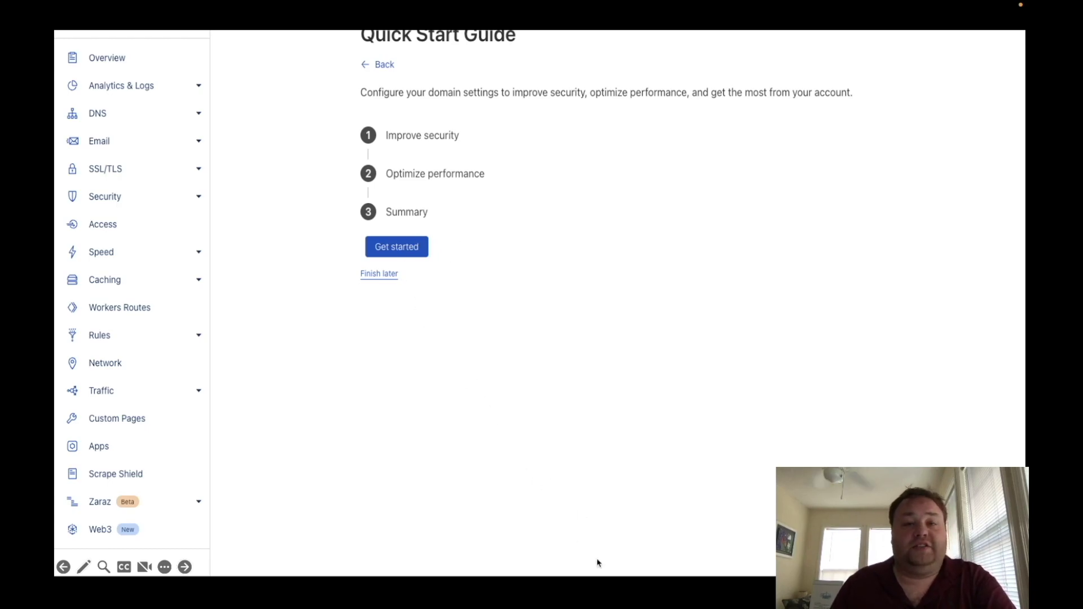
pyautogui.press('Right')
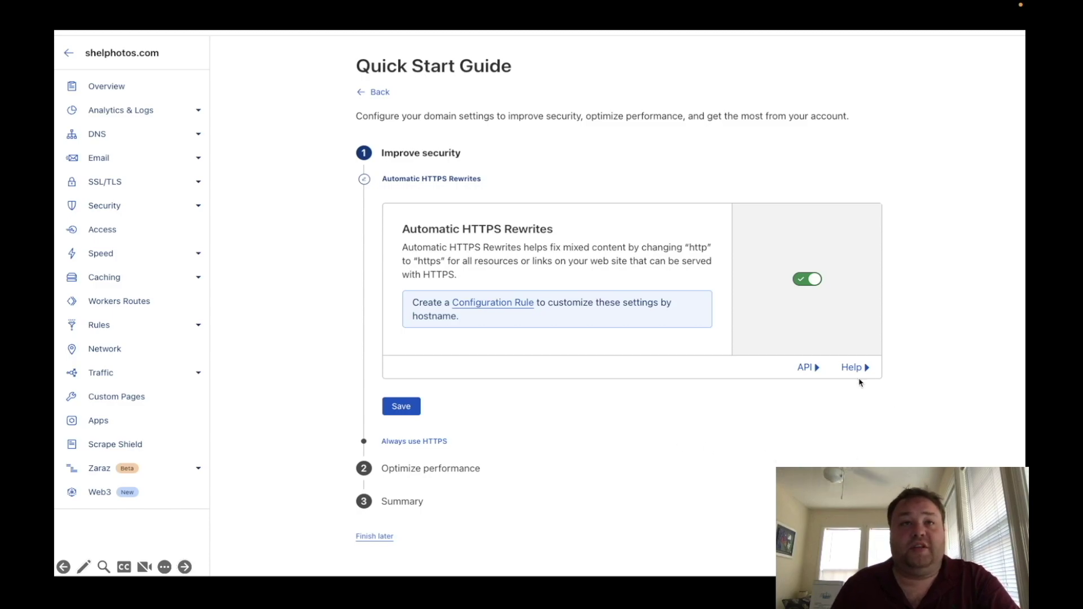
pyautogui.click(574, 358)
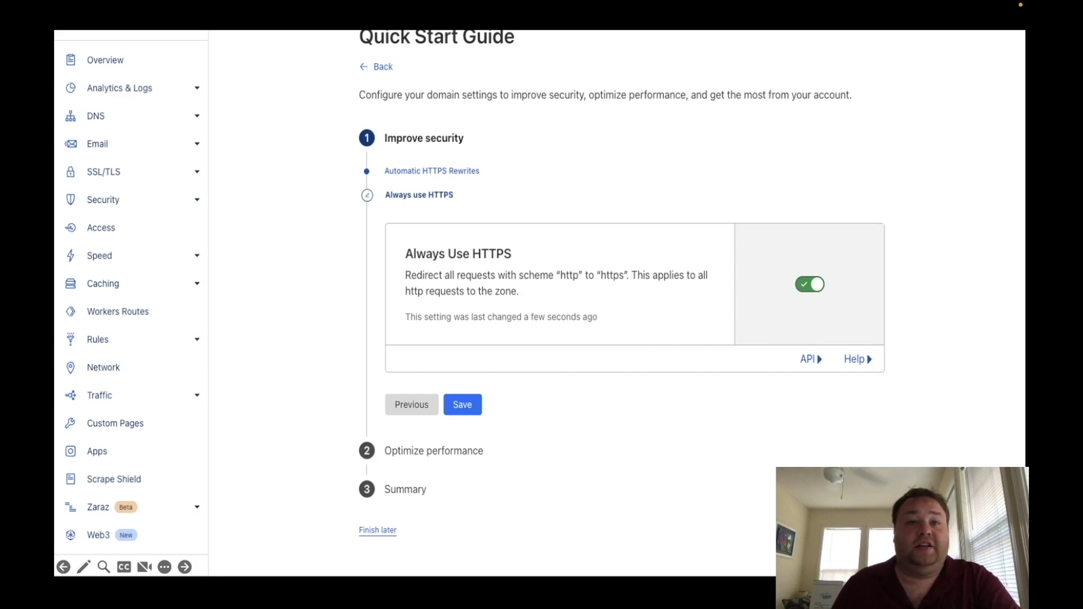
pyautogui.press('Right')
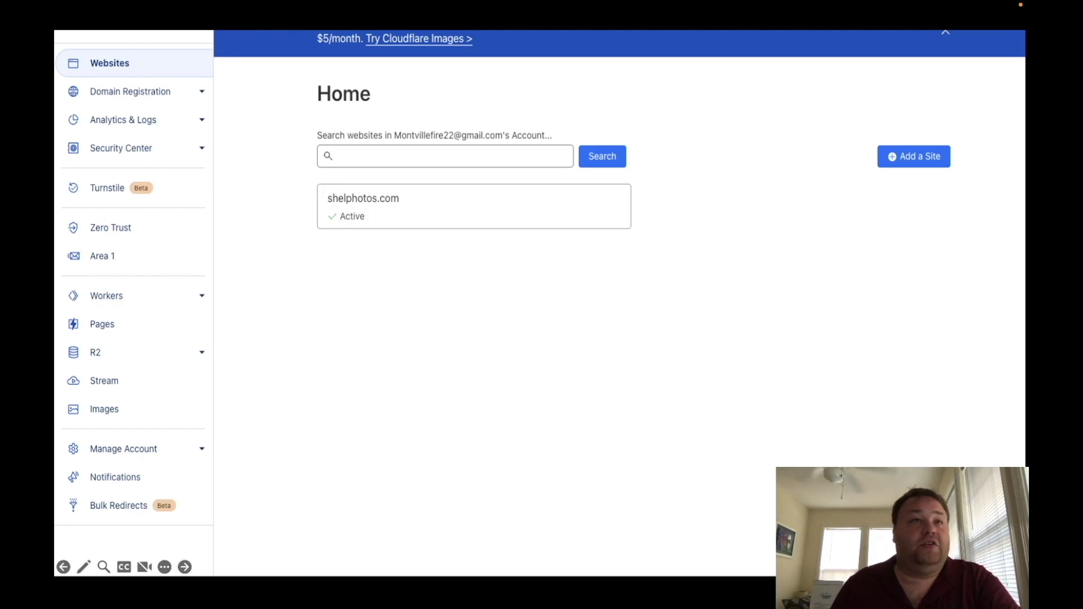
pyautogui.click(566, 571)
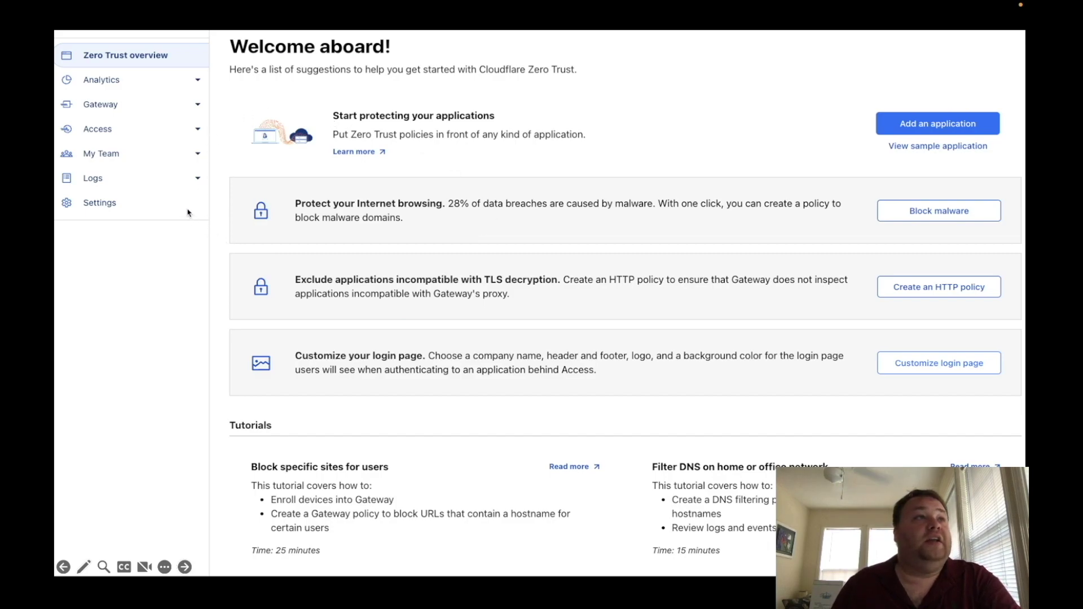
# - Create and save a new Zero Trust tunnel named next-vedio under Access > Tunnels
pyautogui.click(427, 291)
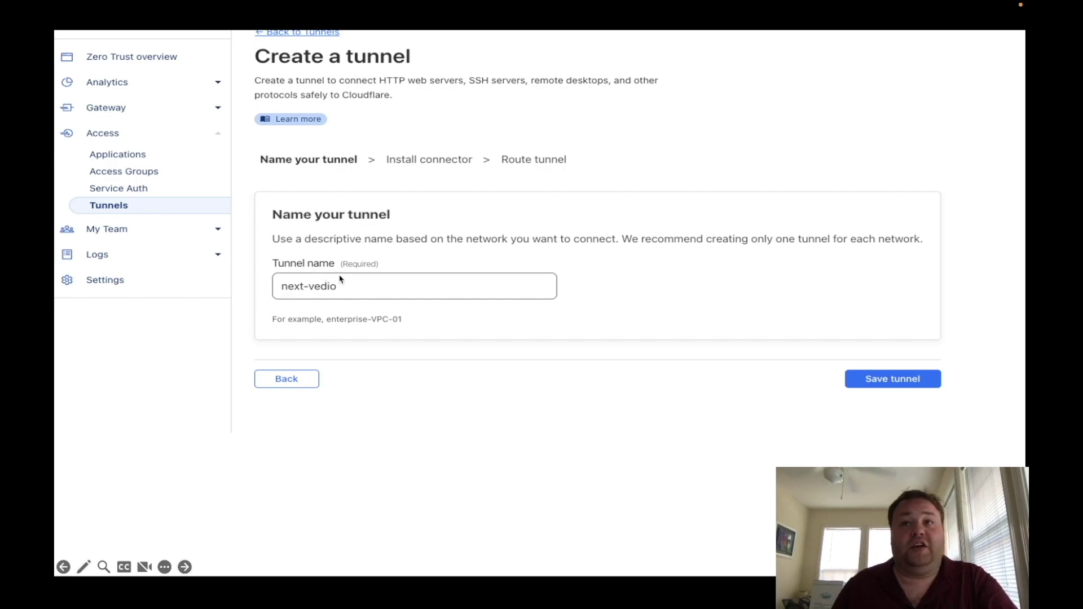
pyautogui.click(861, 384)
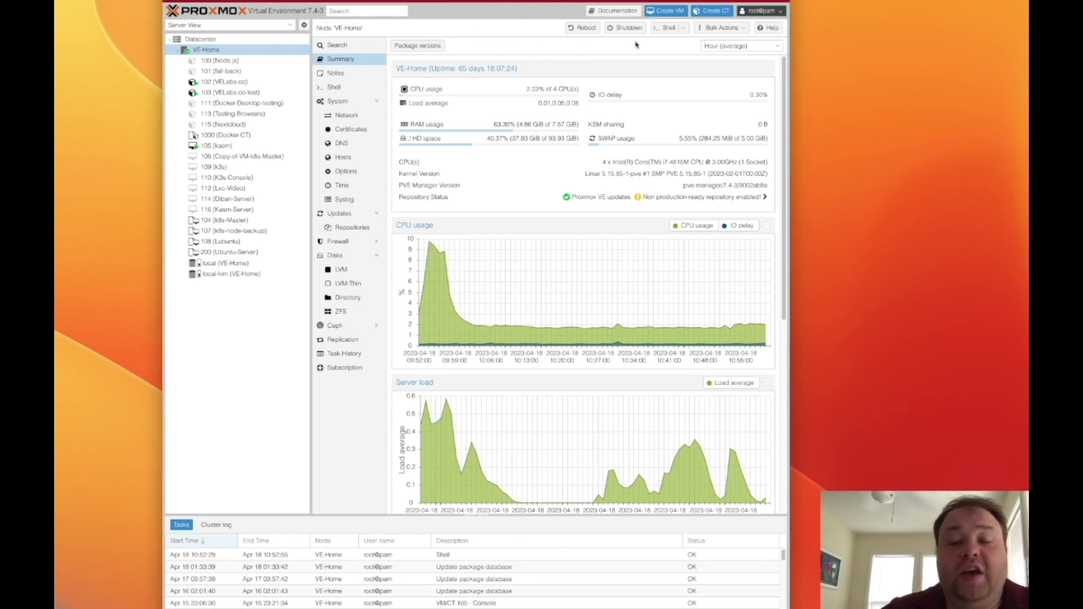
# - Start a new container with hostname cloudflareTunnel and the suggested root password
pyautogui.click(712, 10)
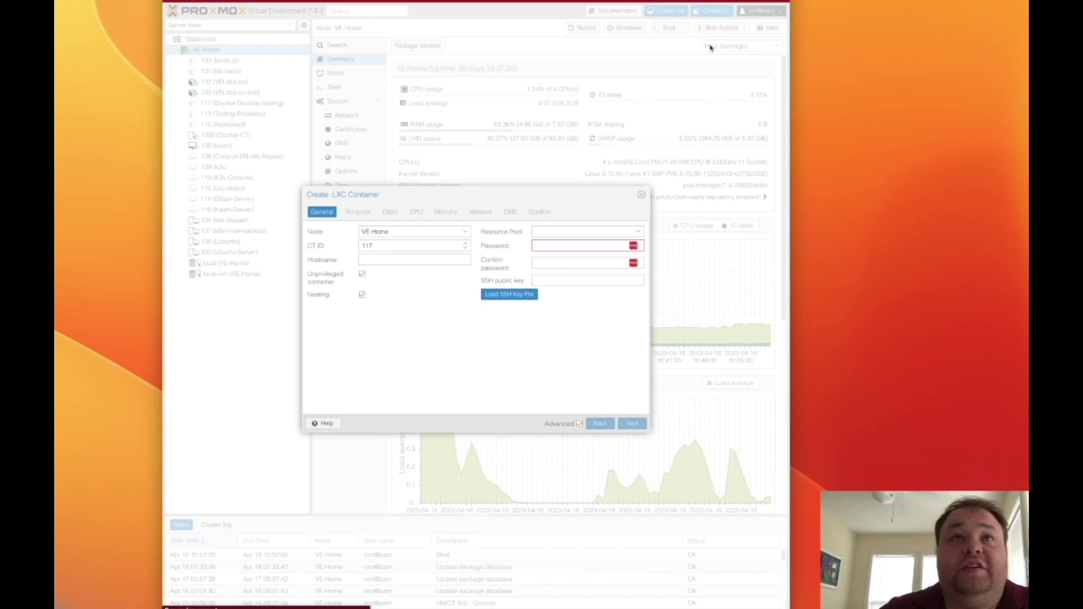
pyautogui.click(458, 258)
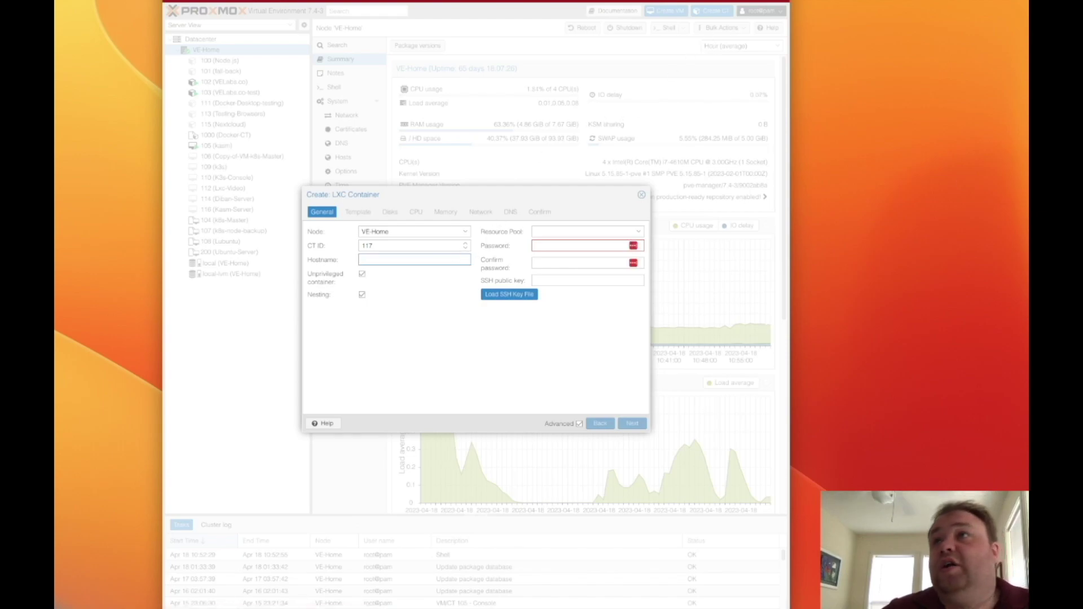
pyautogui.write('cloudflare')
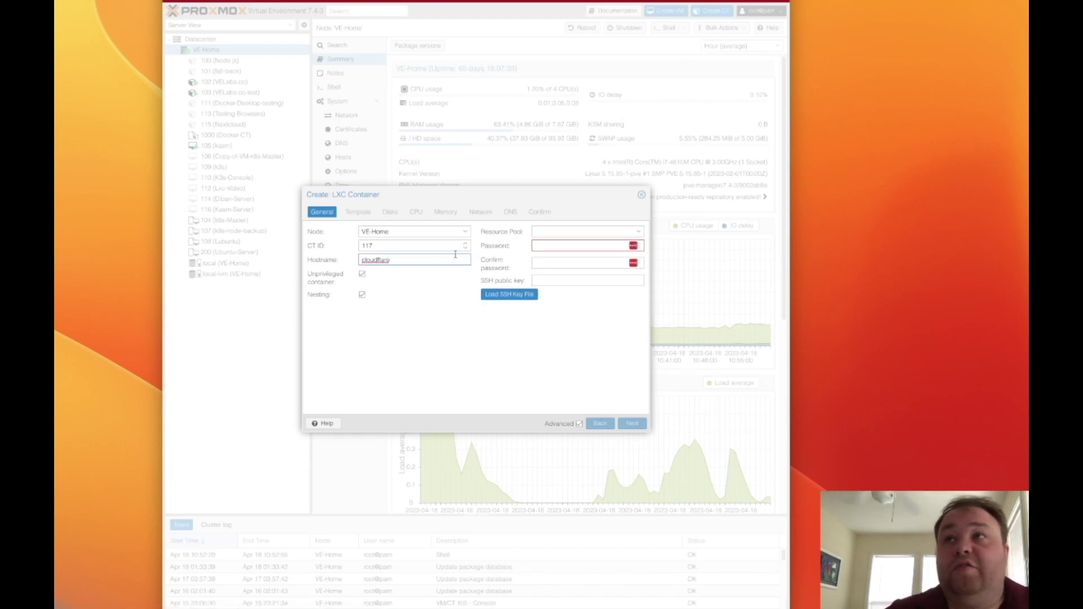
pyautogui.write('Tunnel')
pyautogui.click(550, 246)
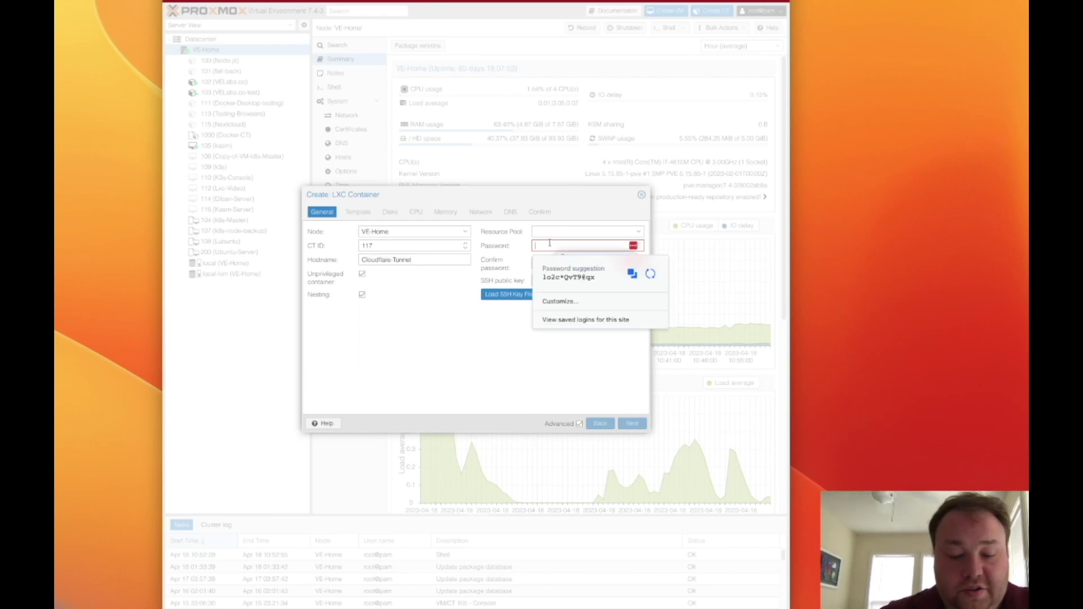
pyautogui.click(569, 275)
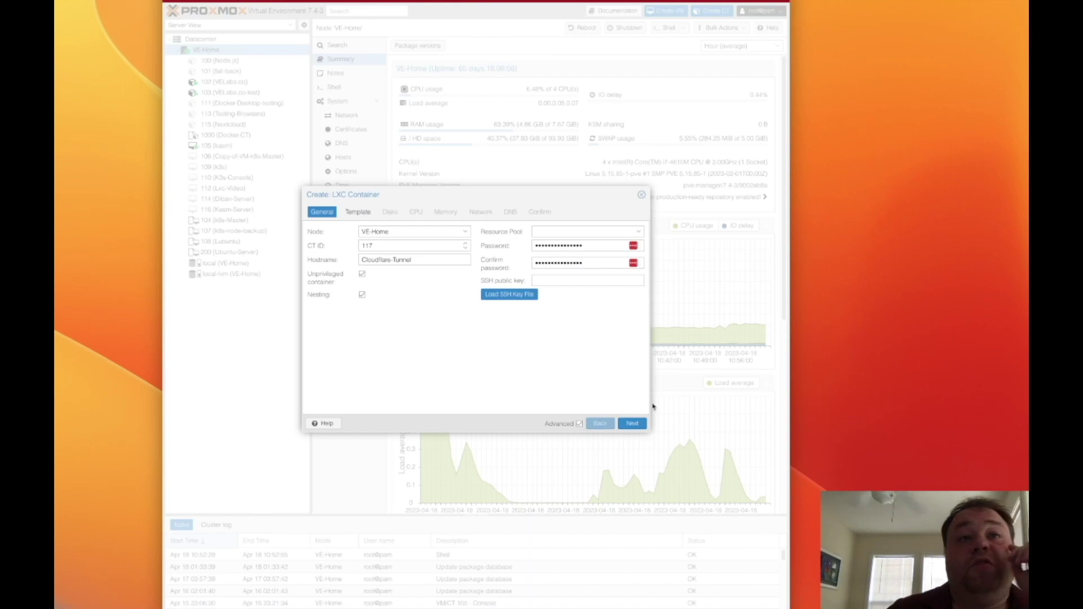
pyautogui.click(632, 424)
# - Use the ubuntu-22.10 template, default disk, CPU and memory, and DHCP for IPv4
pyautogui.click(415, 246)
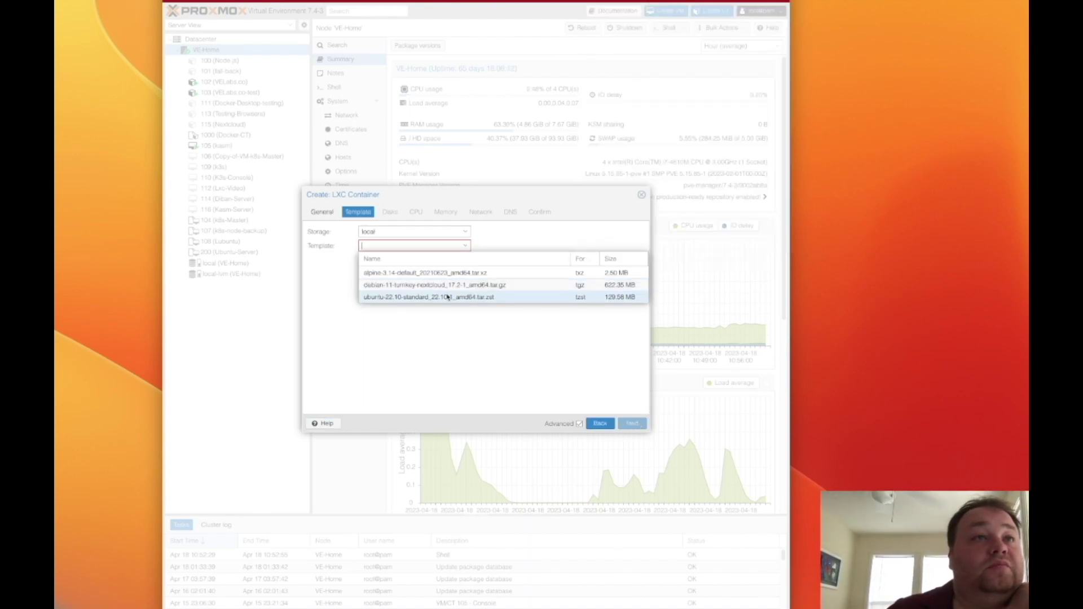
pyautogui.click(449, 298)
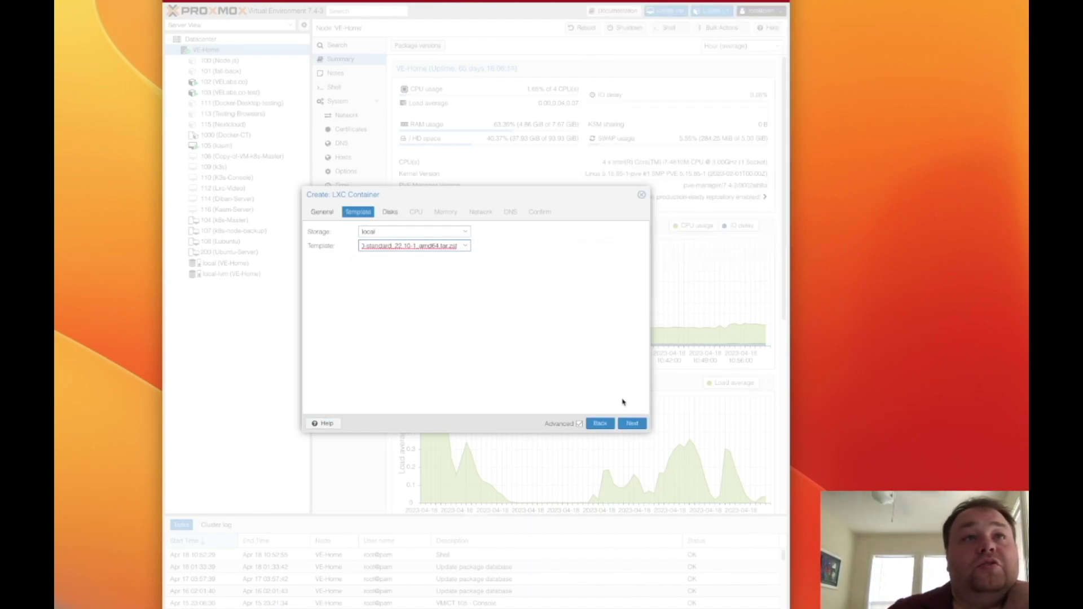
pyautogui.click(632, 422)
pyautogui.click(633, 423)
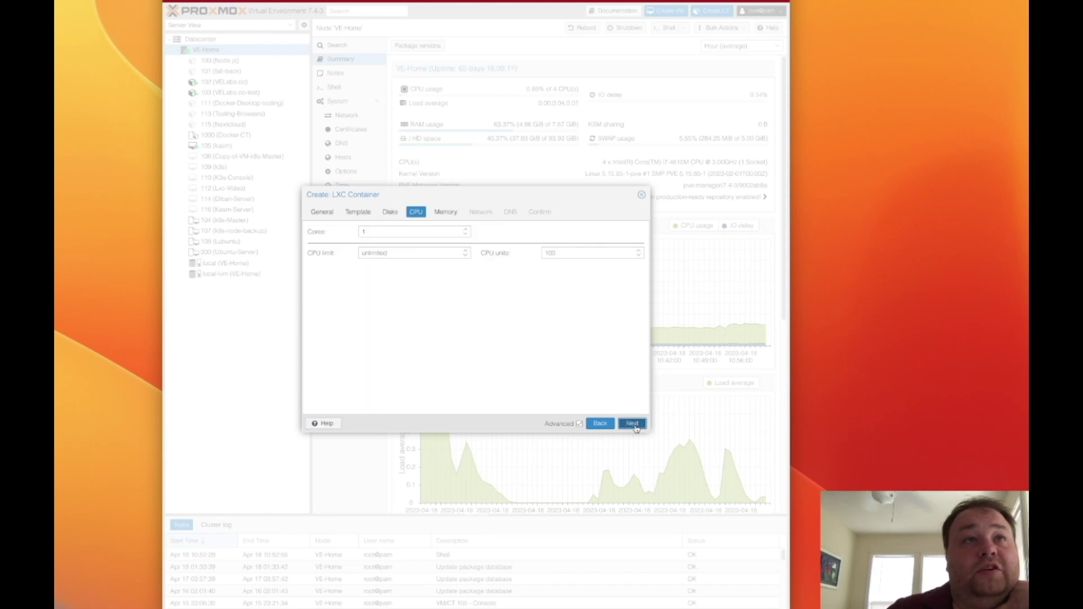
pyautogui.click(633, 423)
pyautogui.click(632, 424)
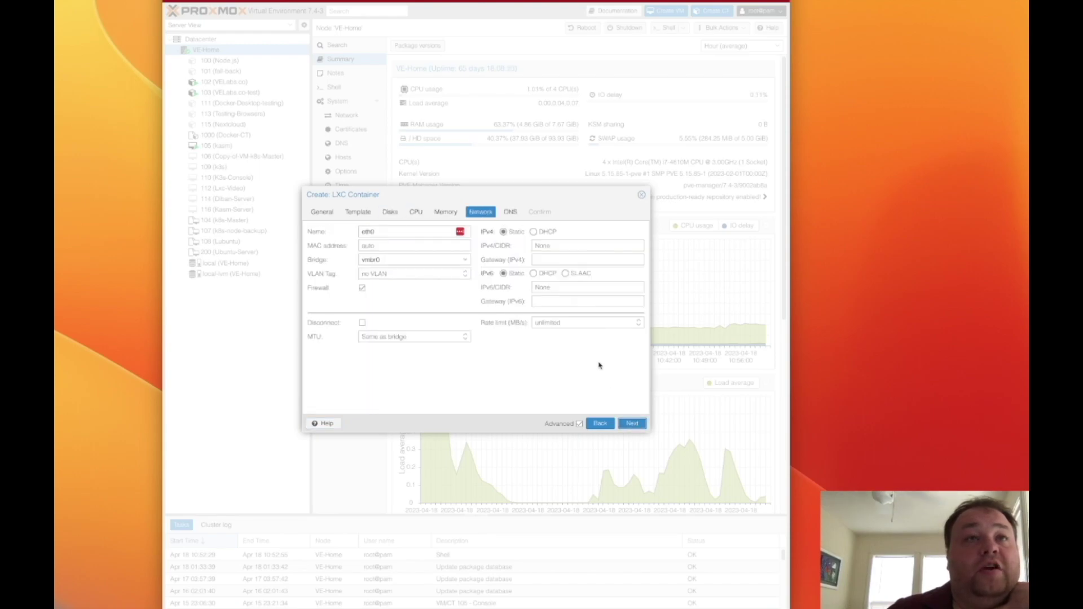
pyautogui.click(541, 233)
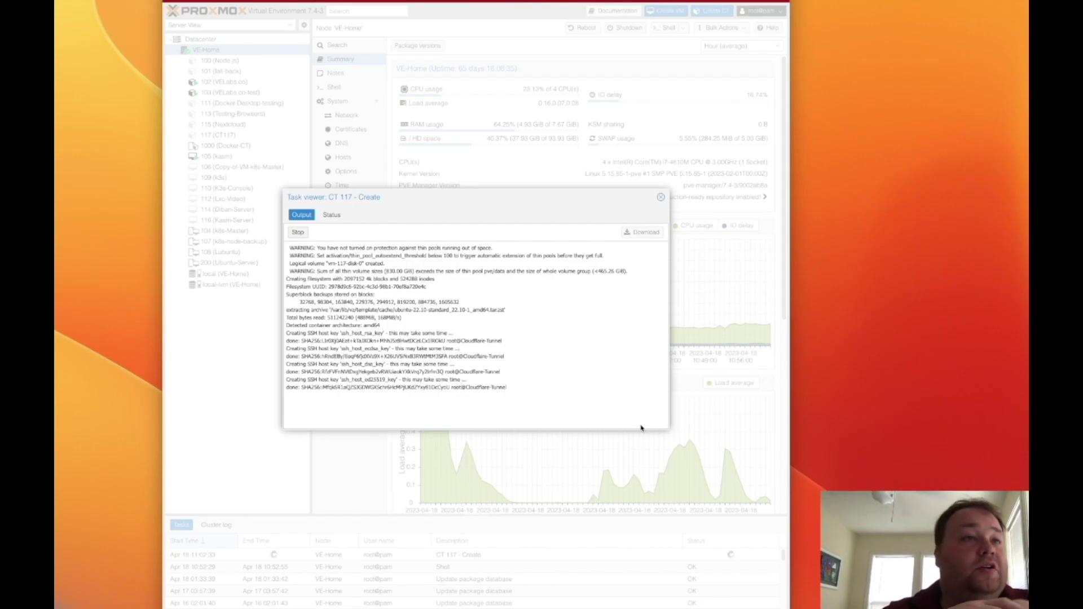
pyautogui.click(661, 197)
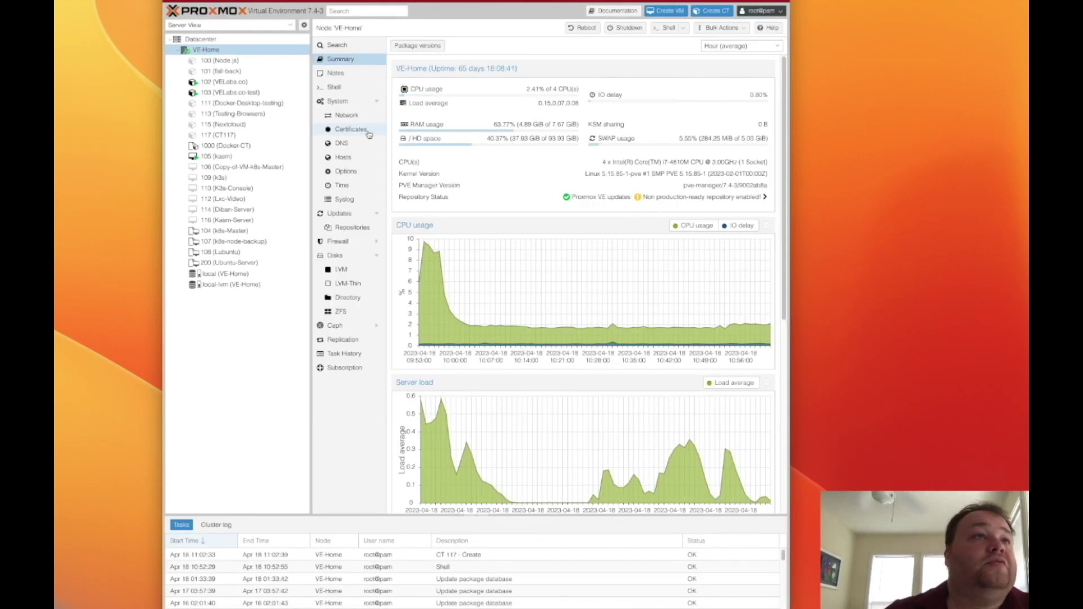
# - Open container 117's console and log in as root
pyautogui.click(265, 135)
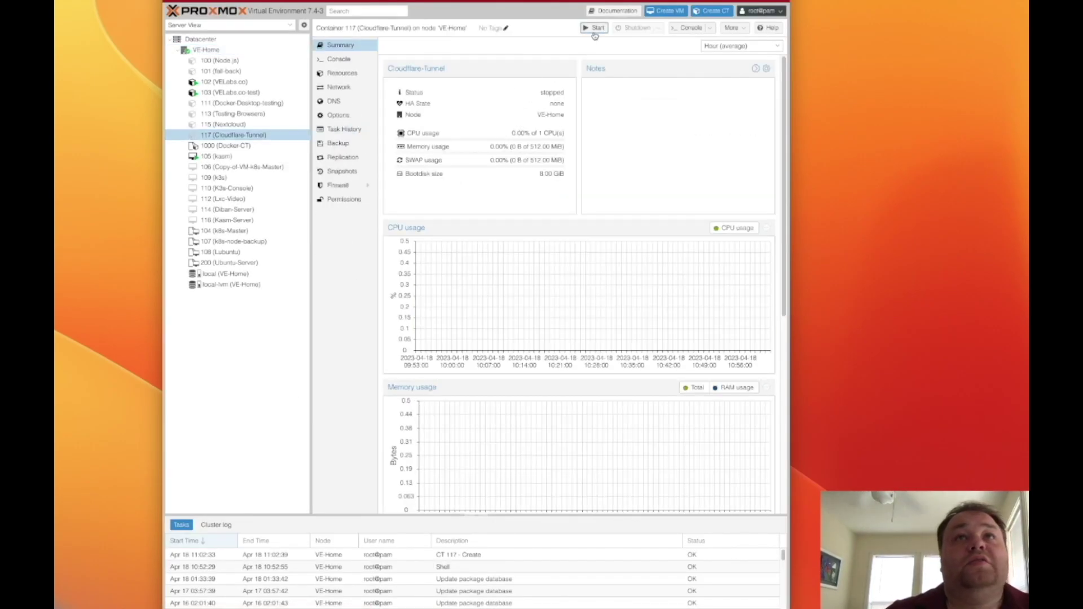
pyautogui.click(688, 27)
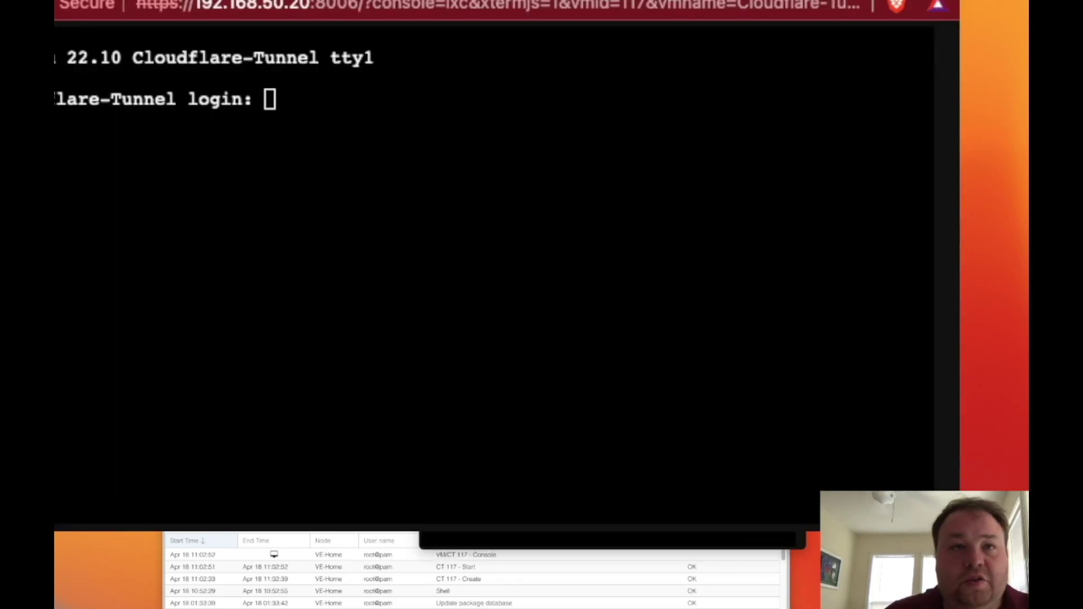
pyautogui.click(496, 276)
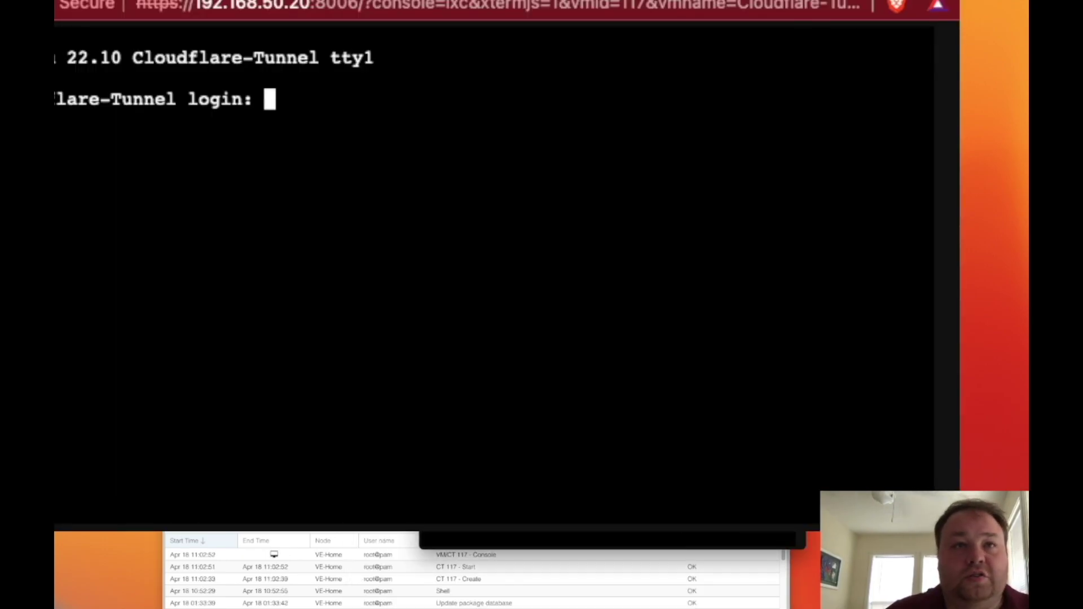
pyautogui.write('rrot')
pyautogui.press('Return')
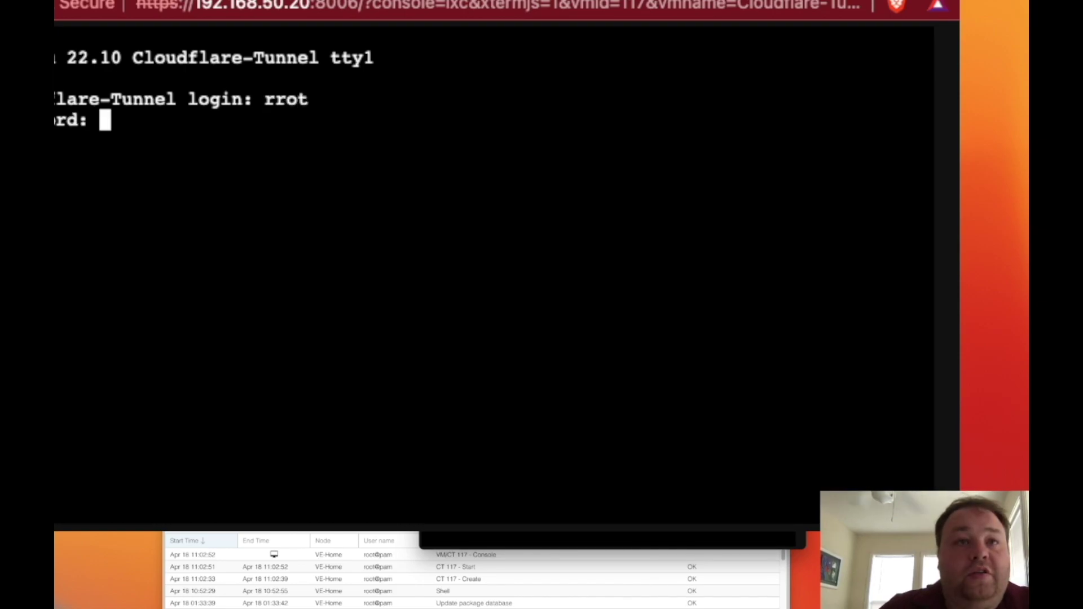
pyautogui.press('Return')
pyautogui.write('root')
pyautogui.press('Return')
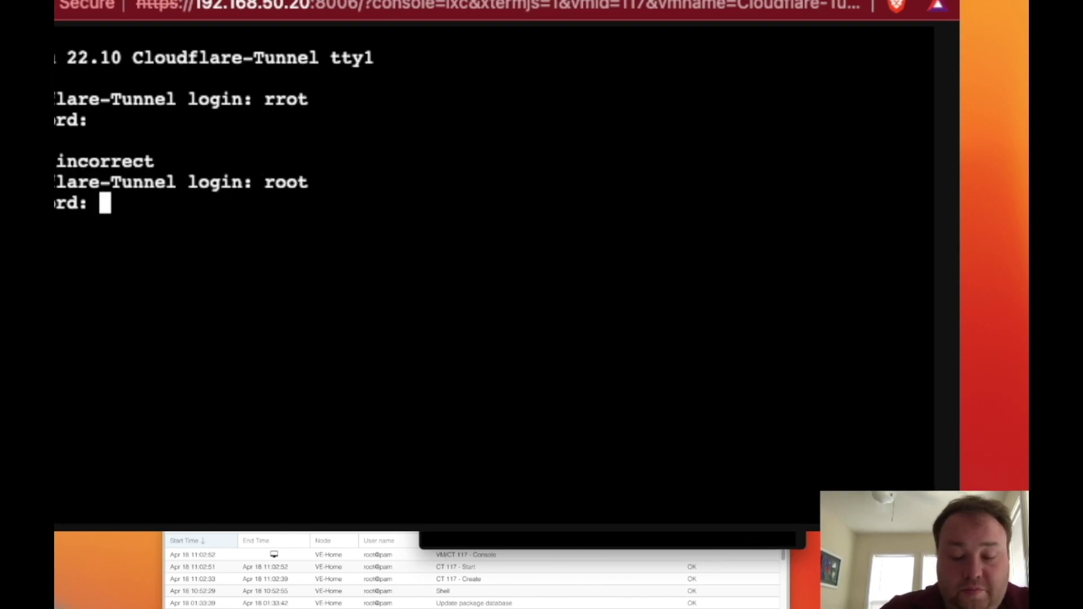
pyautogui.press('Return')
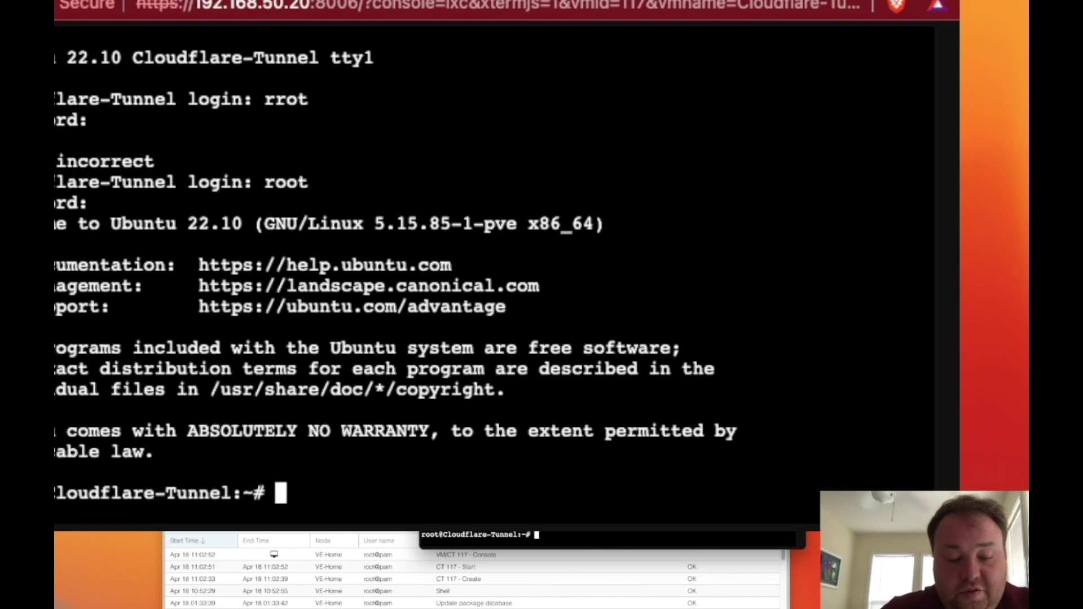
# - Run 'apt update && apt upgrade -y' to upgrade all the container's packages
pyautogui.write('apt update ')
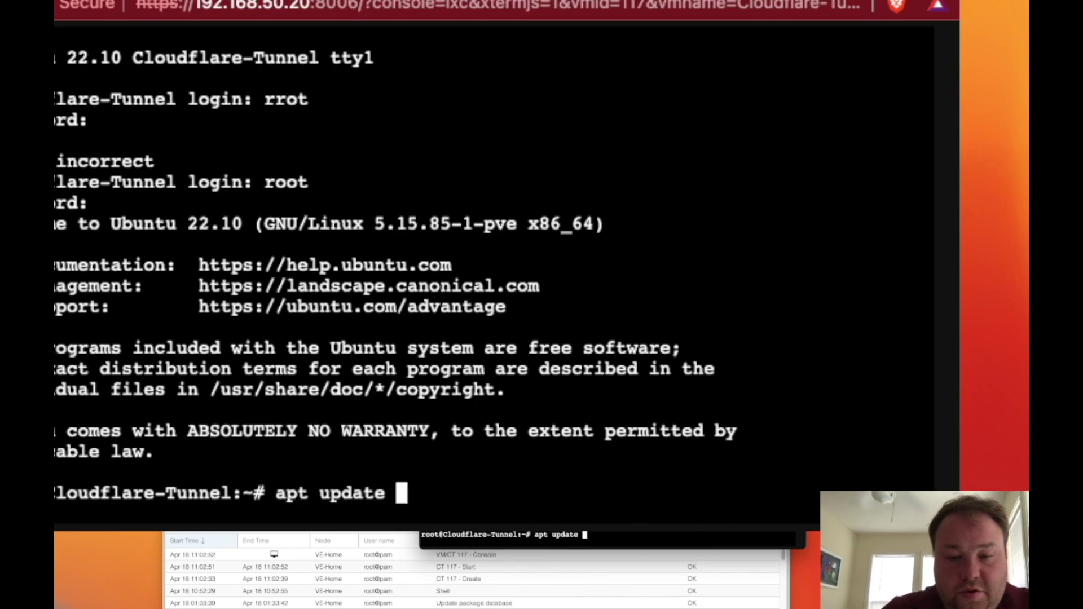
pyautogui.write('&& apt upgrade -y')
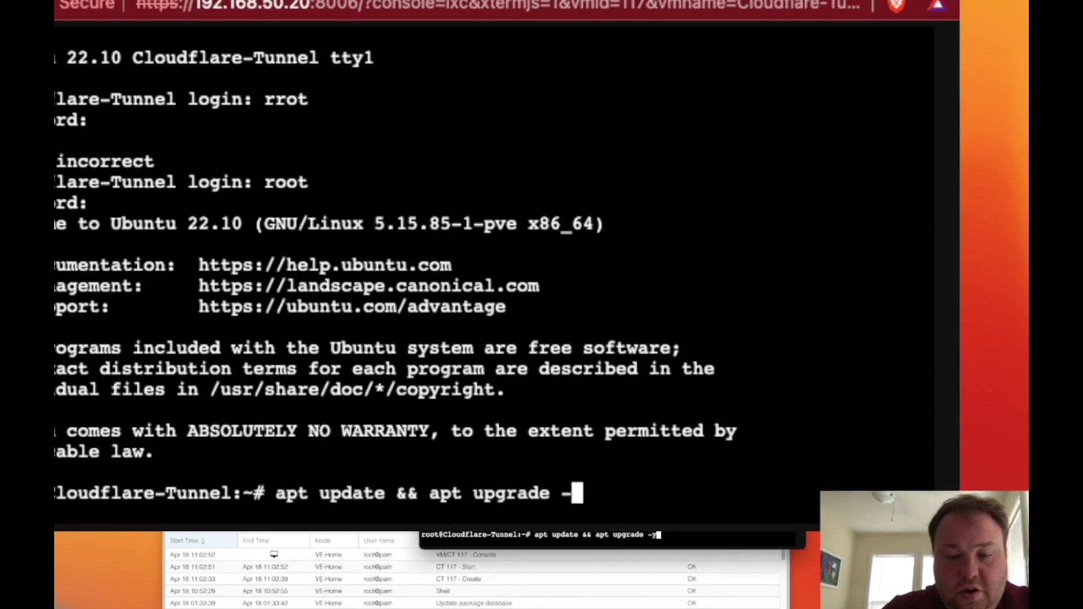
pyautogui.press('Return')
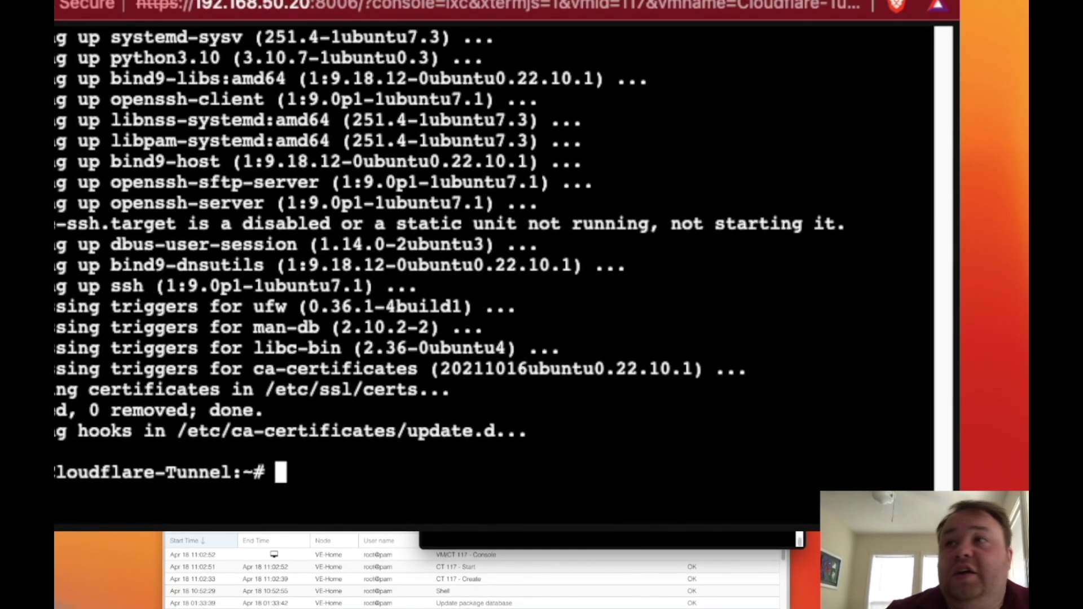
pyautogui.press('super+Tab')
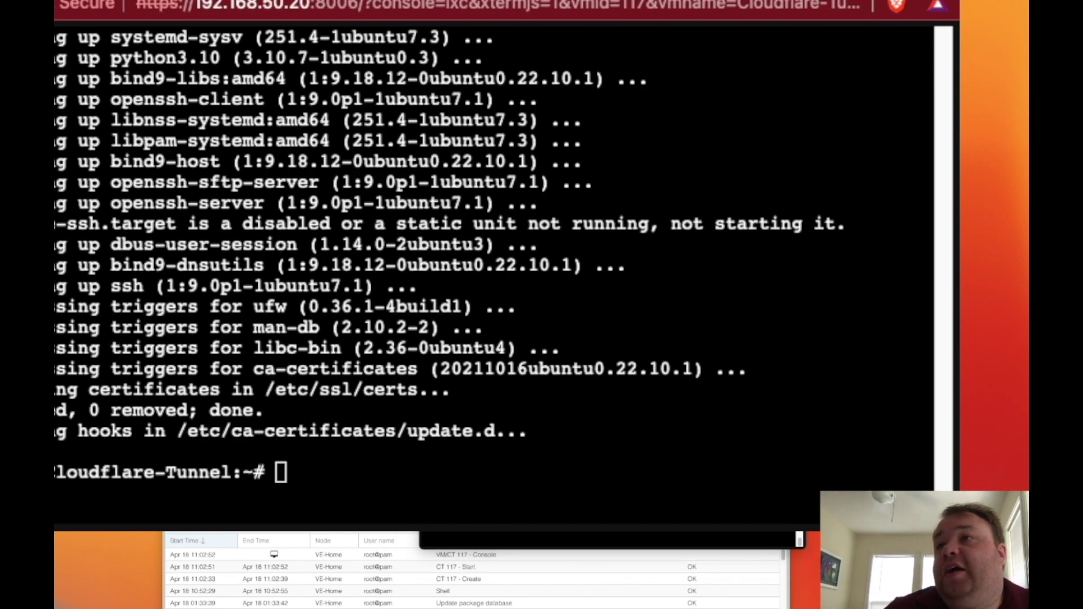
# - Paste and run the copied cloudflared install command in container 117's shell
pyautogui.press('super+Tab')
pyautogui.write('curl -L --output cloudflared.deb https://github.com/cloudflare/cloudflared/releases/latest/download/cloudflared-linux-amd64.deb &&  dpkg -i cloudflared.deb &&  cloudflared service install')
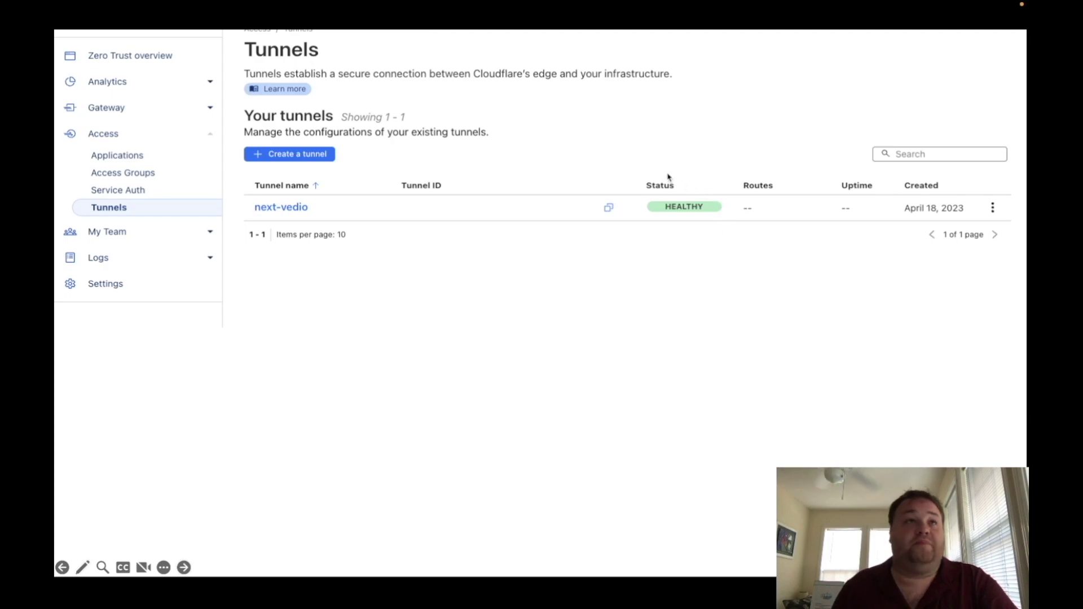
# - Open the next-vedio tunnel's details to configure its public hostname
pyautogui.click(280, 211)
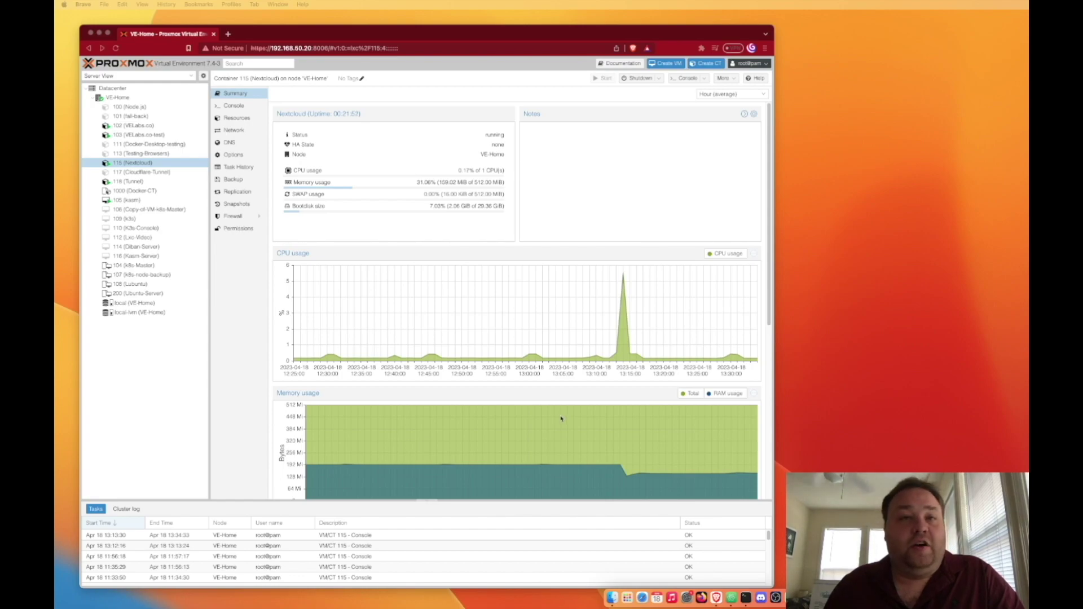
# - Load next.shelphotos.com in a new Brave tab, reaching Nextcloud's untrusted-domain warning
pyautogui.click(228, 35)
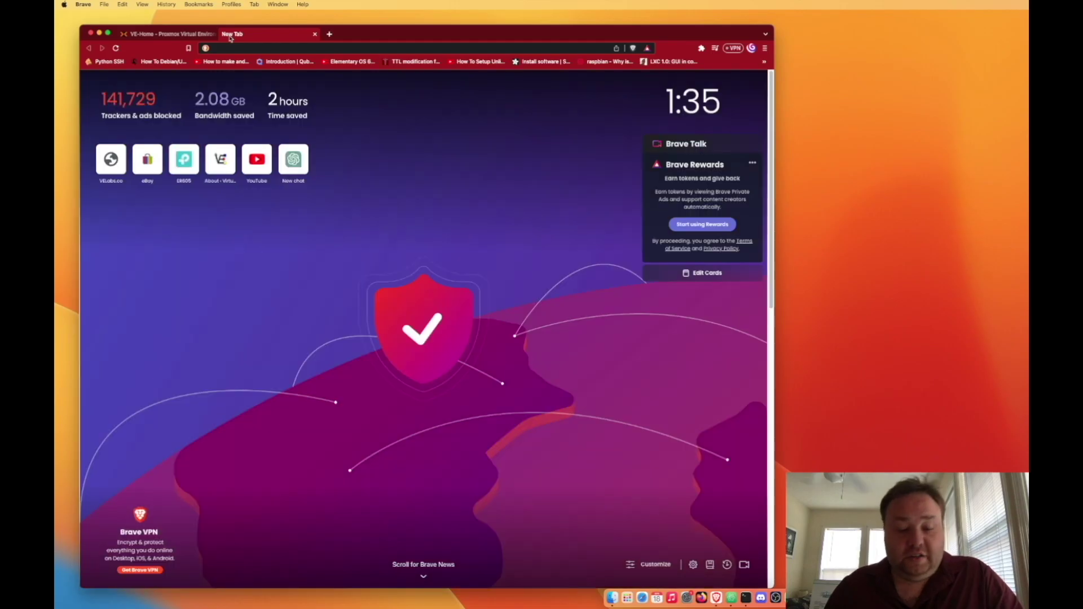
pyautogui.write('https://next.shelphotos.com/')
pyautogui.press('Return')
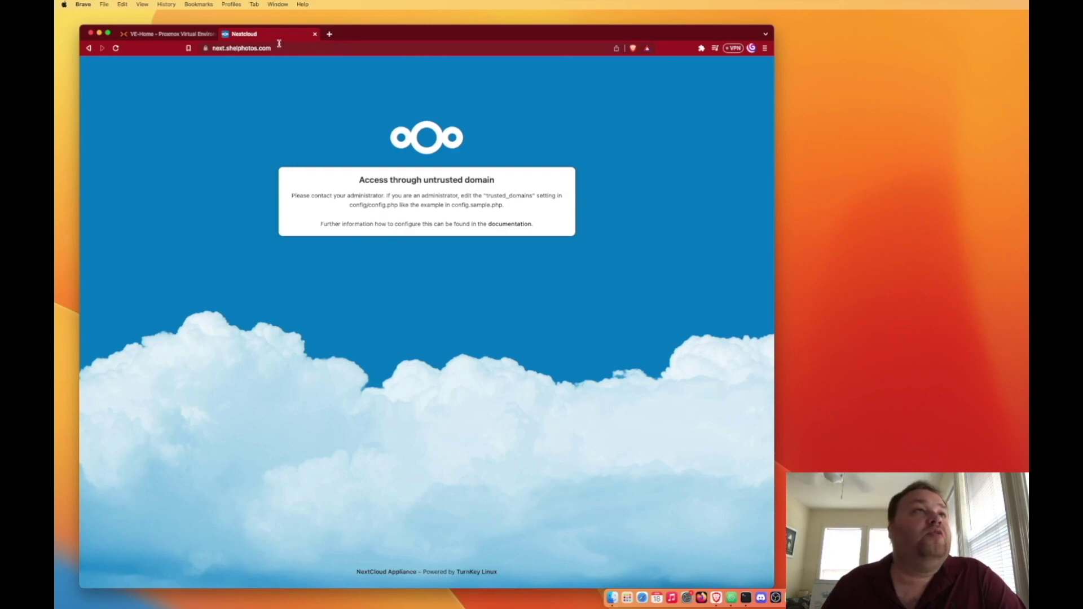
# - Open the Nextcloud container's console and log in as root
pyautogui.click(162, 35)
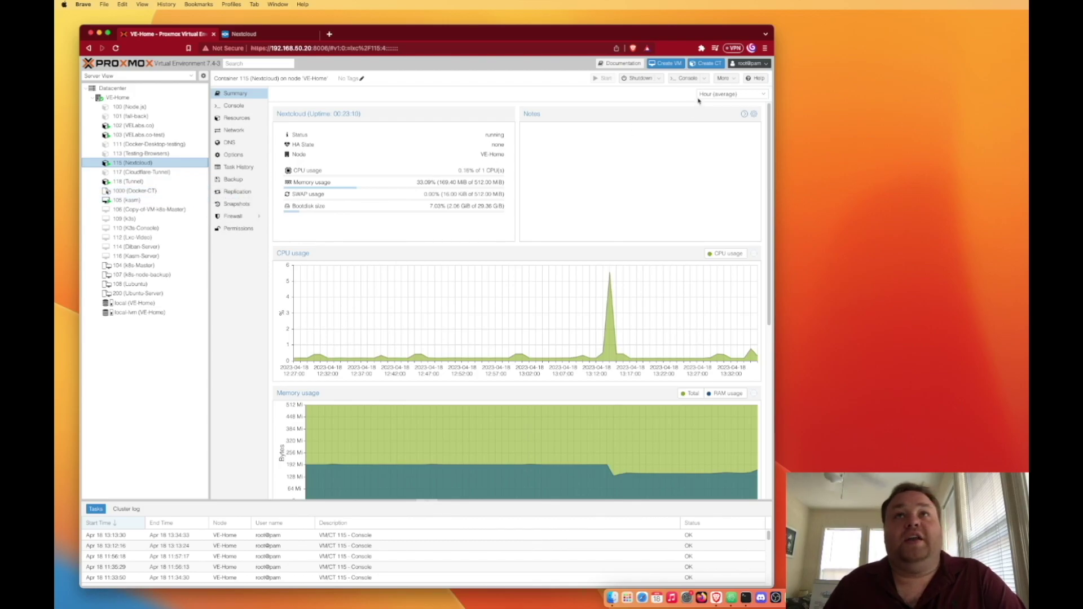
pyautogui.click(686, 79)
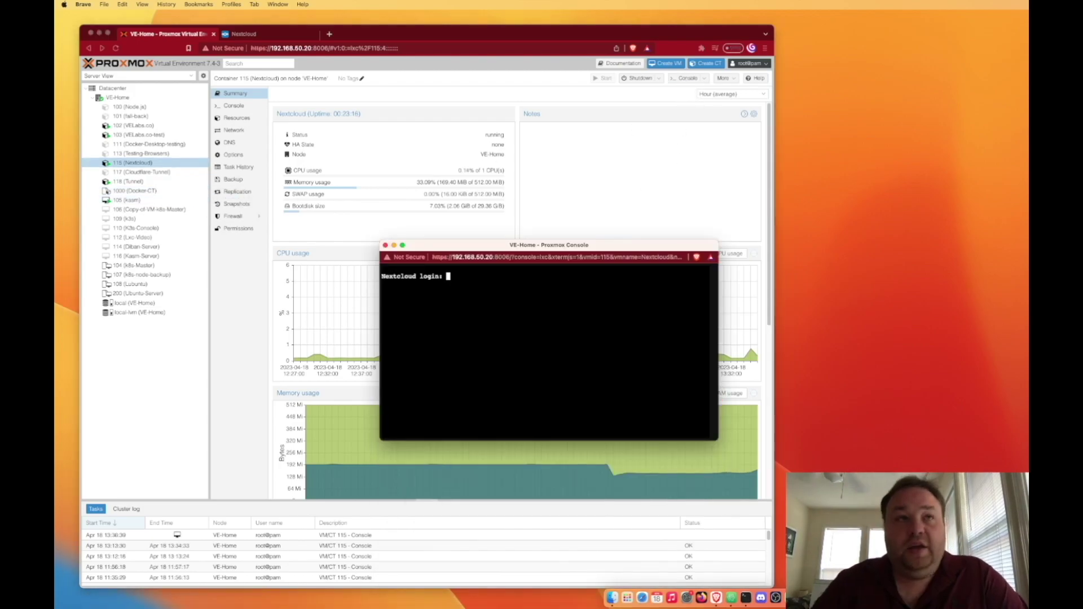
pyautogui.write('root')
pyautogui.press('Return')
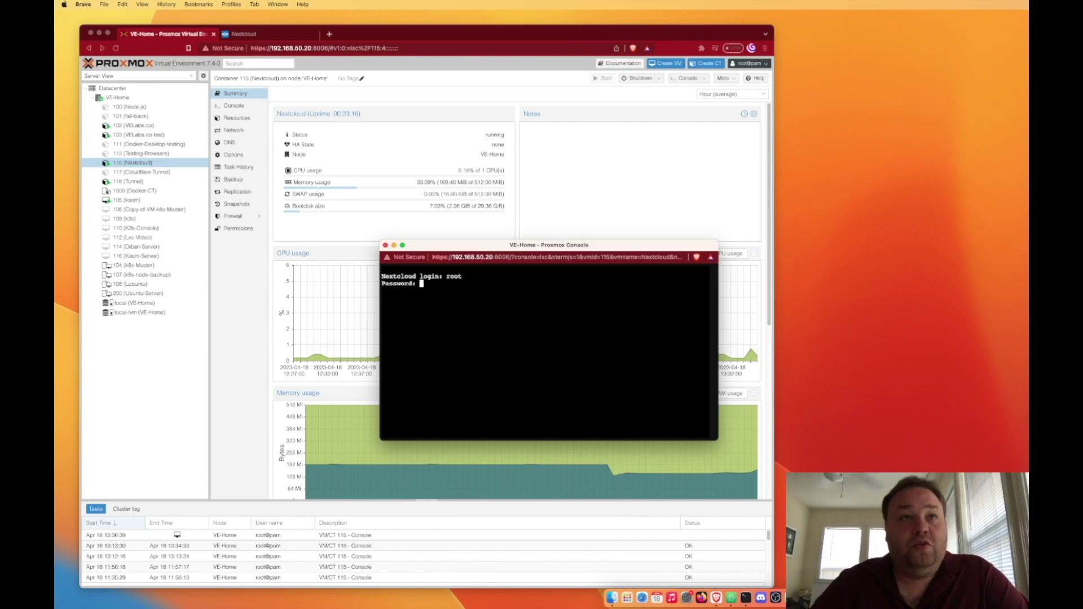
pyautogui.press('Return')
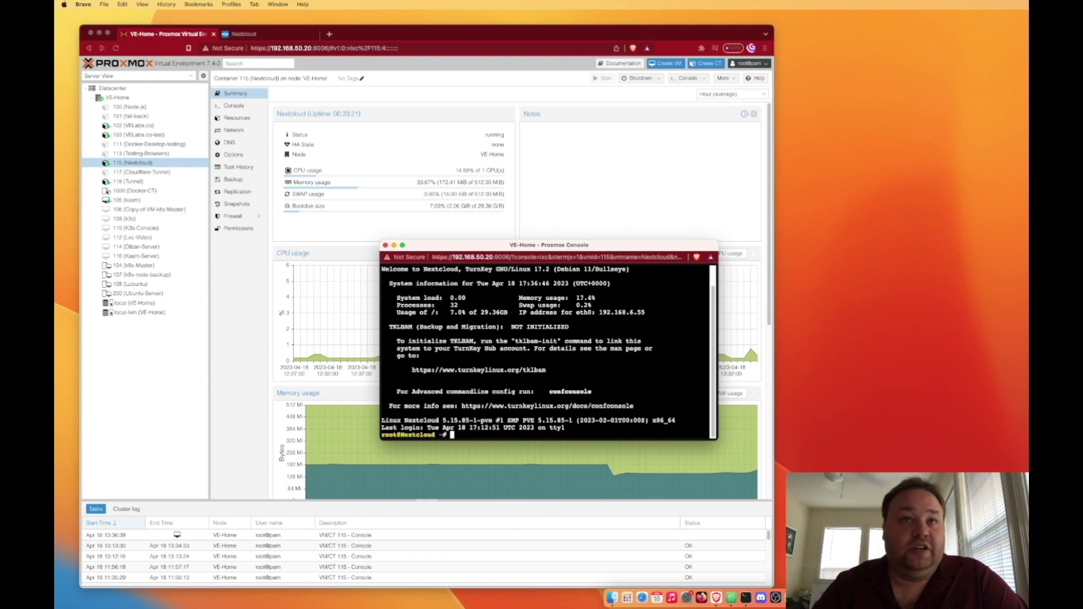
# - Change into /var/www/nextcloud/config, list its files and open config.php in nano
pyautogui.write('reboot')
pyautogui.press('Up')
pyautogui.press('Up')
pyautogui.press('Up')
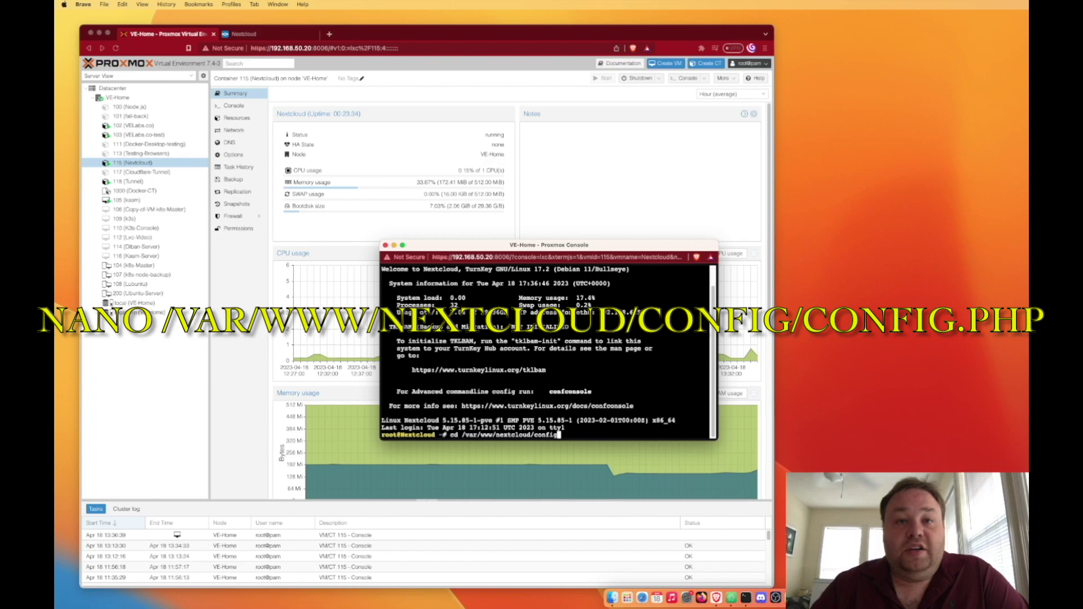
pyautogui.press('Return')
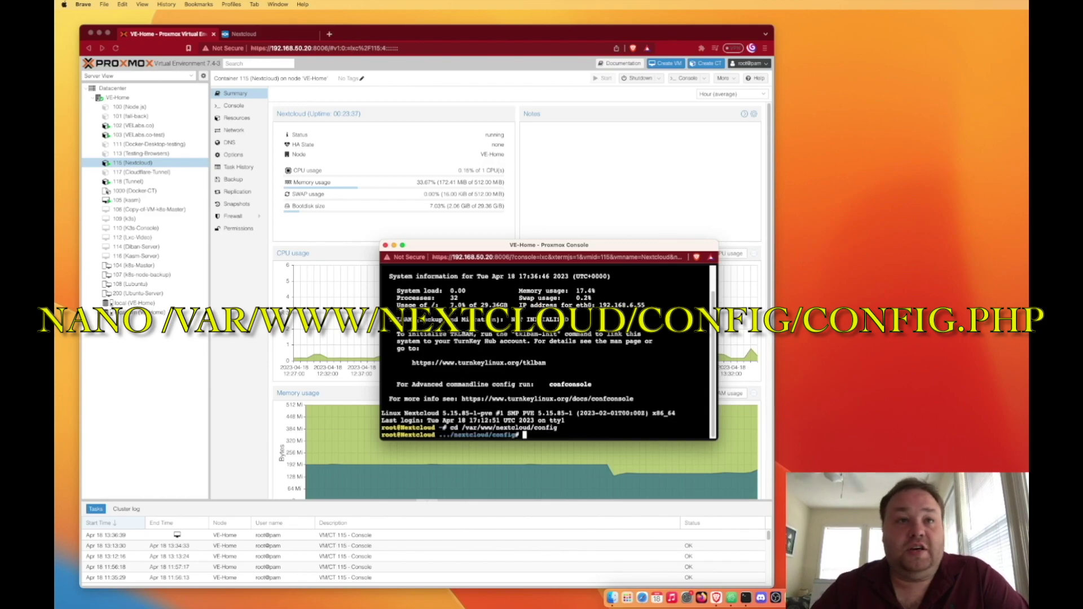
pyautogui.write('ls')
pyautogui.press('Return')
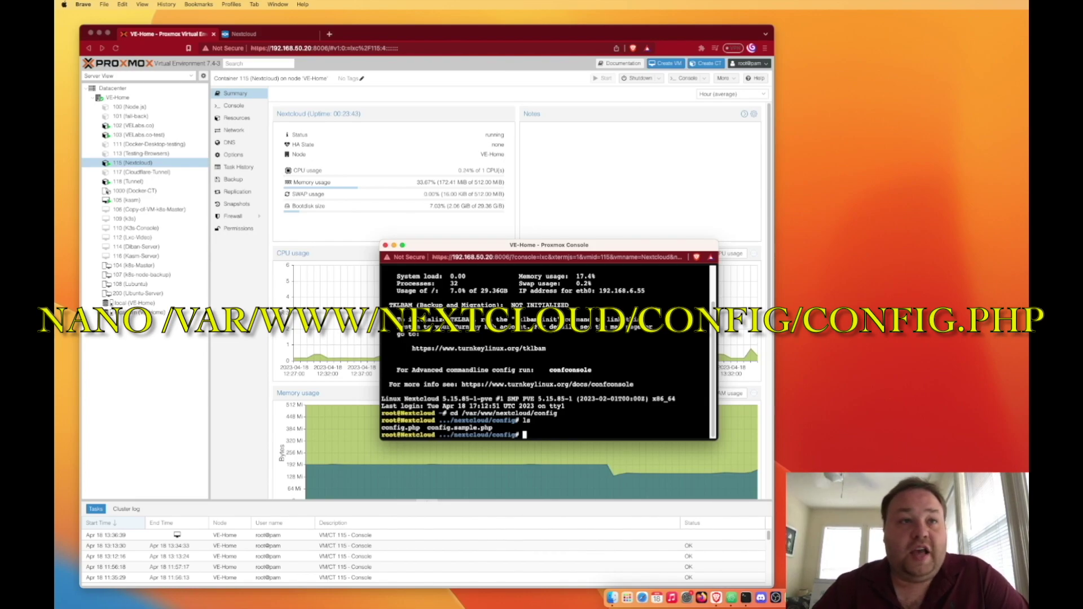
pyautogui.write('nano config.php')
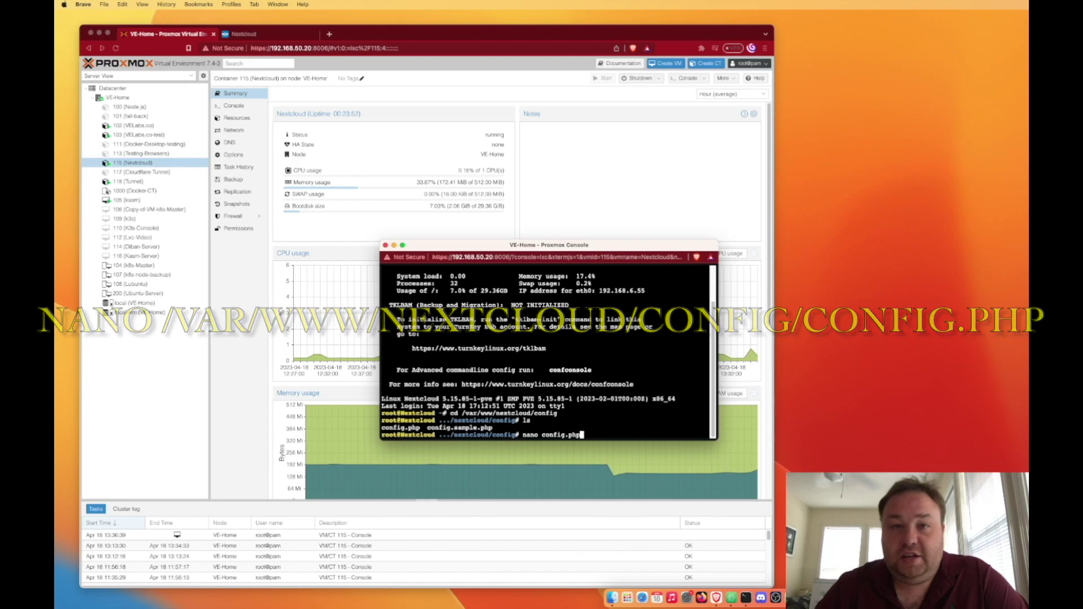
pyautogui.press('Return')
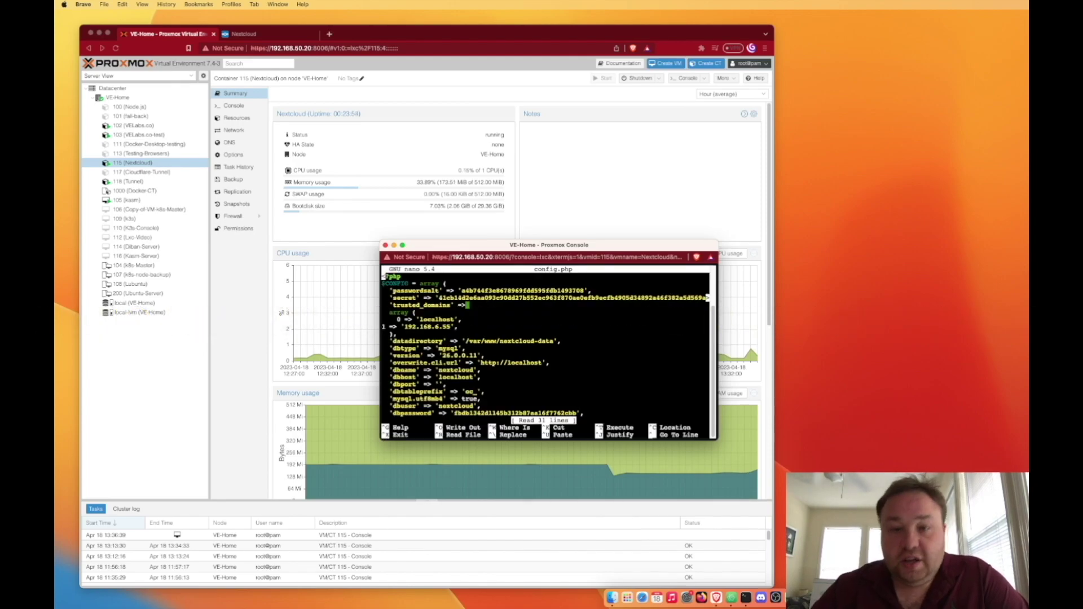
# - Add 2 => 'next.shelphotos.com', below the 192.168.6.55 entry in trusted_domains
pyautogui.press('Down')
pyautogui.press('Down')
pyautogui.press('Down')
pyautogui.press('Down')
pyautogui.press('Down')
pyautogui.press('Down')
pyautogui.press('Down')
pyautogui.press('Right')
pyautogui.press('Right')
pyautogui.press('Right')
pyautogui.press('Right')
pyautogui.press('Right')
pyautogui.press('Right')
pyautogui.press('Right')
pyautogui.press('Right')
pyautogui.press('Right')
pyautogui.press('Right')
pyautogui.press('Right')
pyautogui.press('Right')
pyautogui.press('Right')
pyautogui.press('Right')
pyautogui.press('Right')
pyautogui.press('Right')
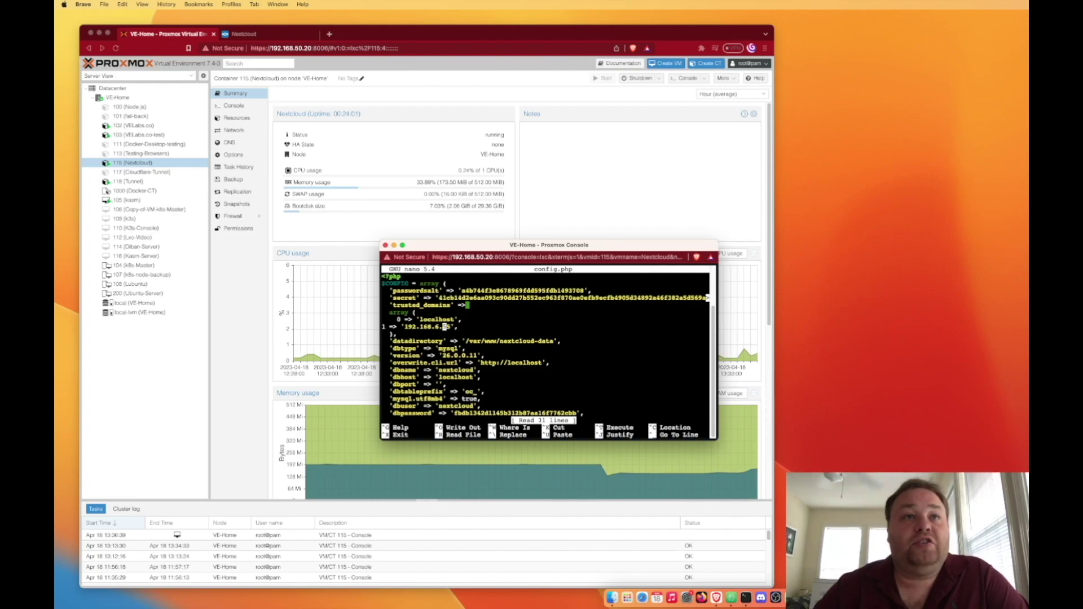
pyautogui.press('Right')
pyautogui.press('Right')
pyautogui.press('Right')
pyautogui.press('Right')
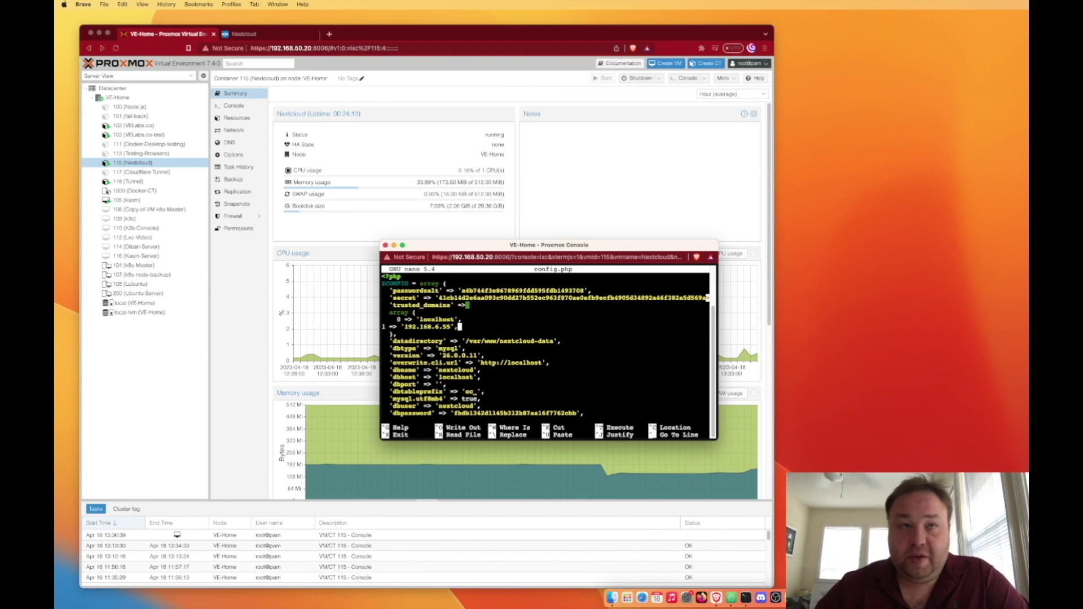
pyautogui.press('Return')
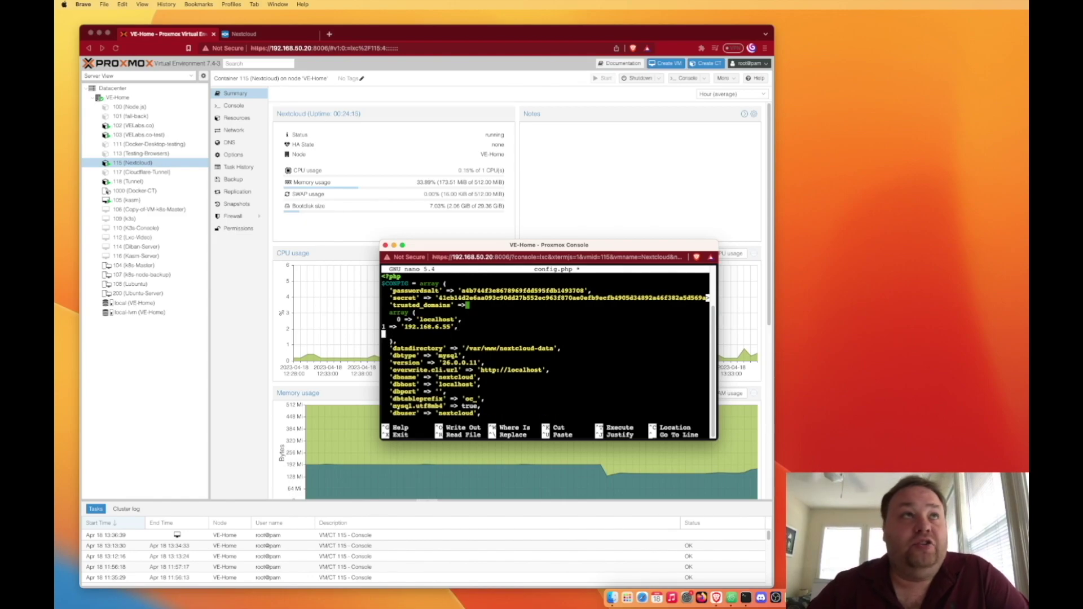
pyautogui.write('2')
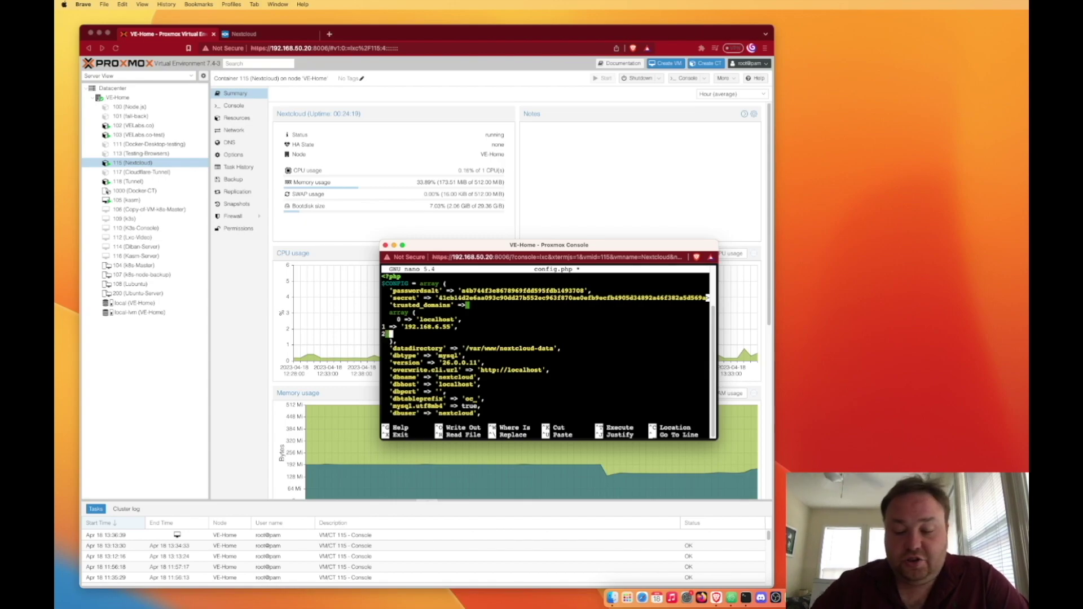
pyautogui.write(' =')
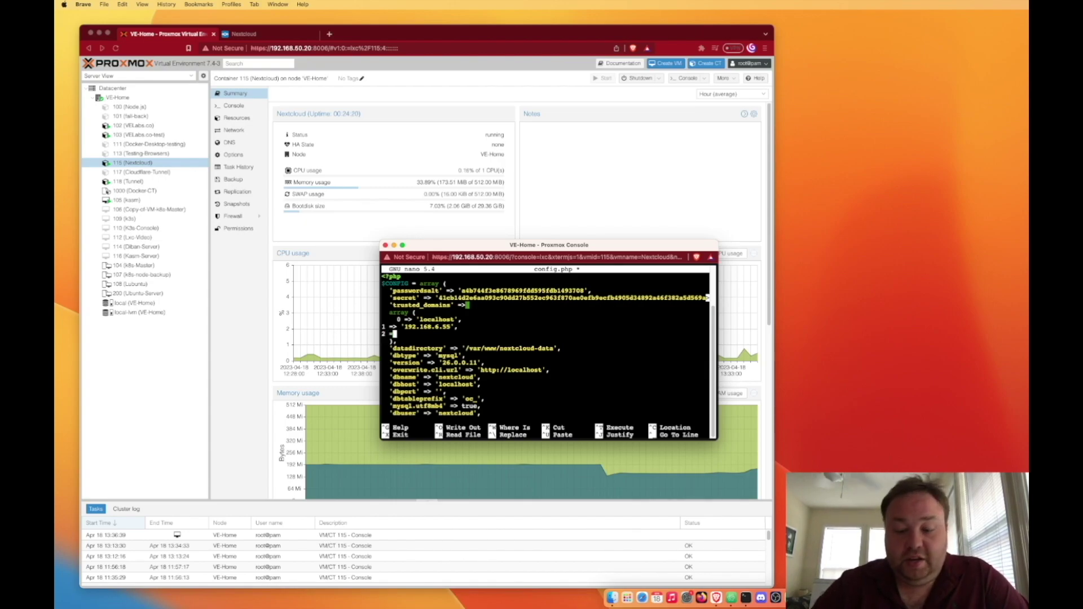
pyautogui.write('>')
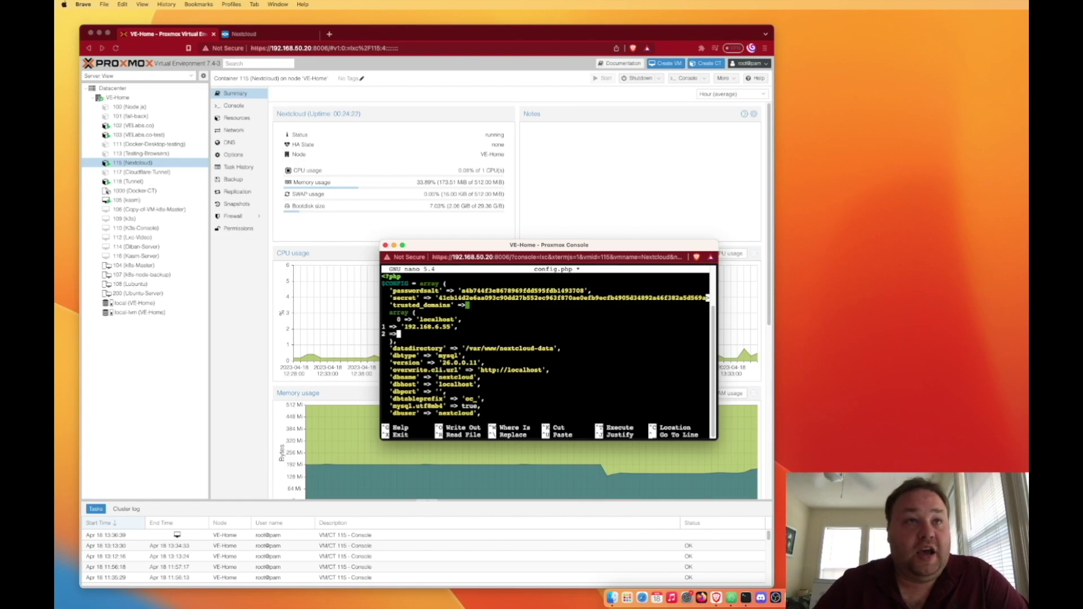
pyautogui.write(" '")
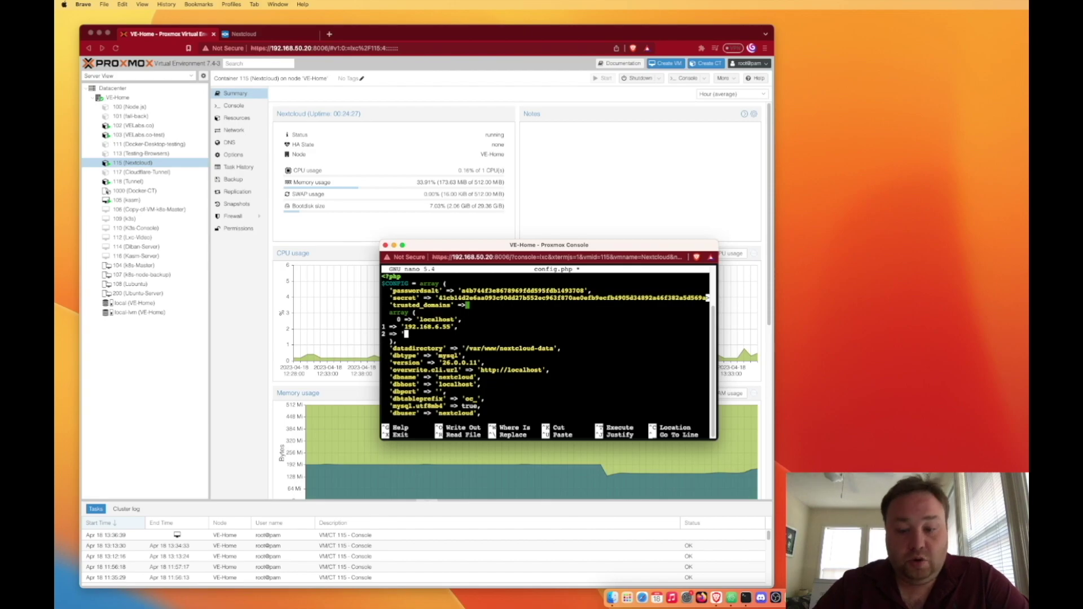
pyautogui.write('next')
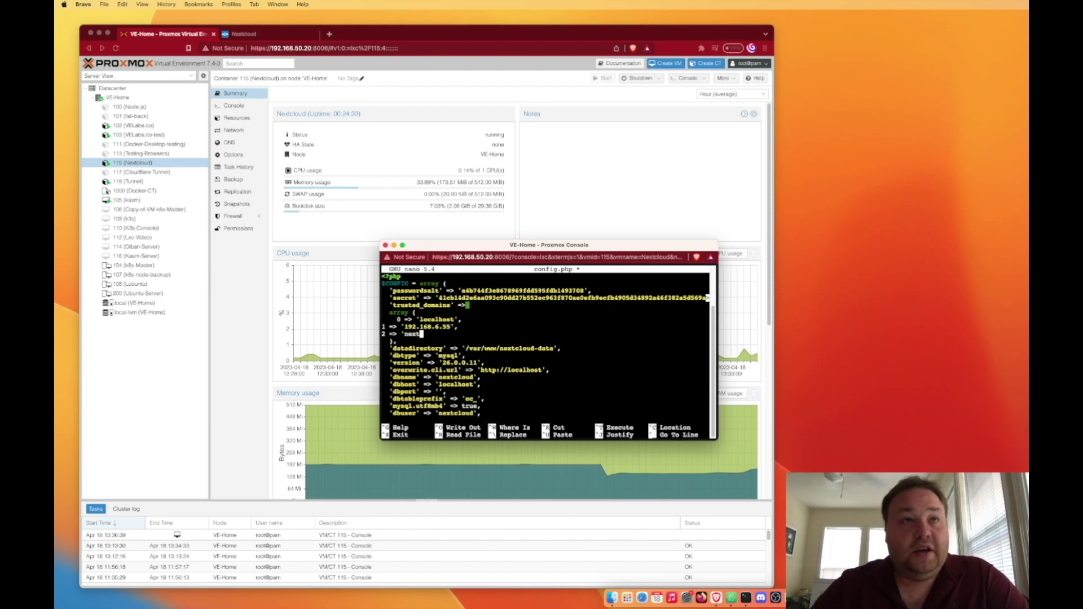
pyautogui.write('.sholphonts')
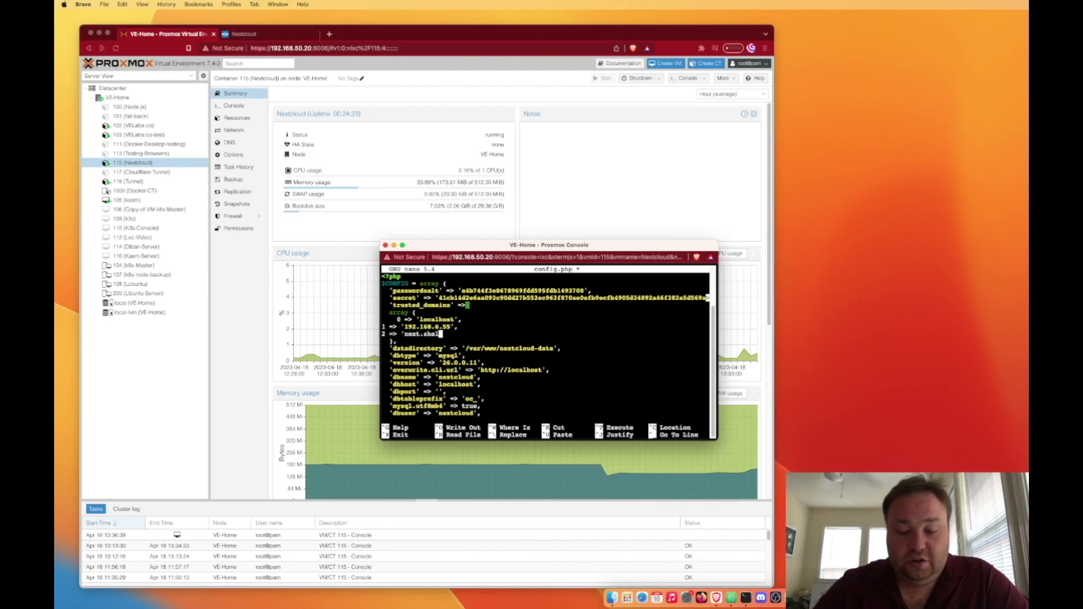
pyautogui.write(".com'")
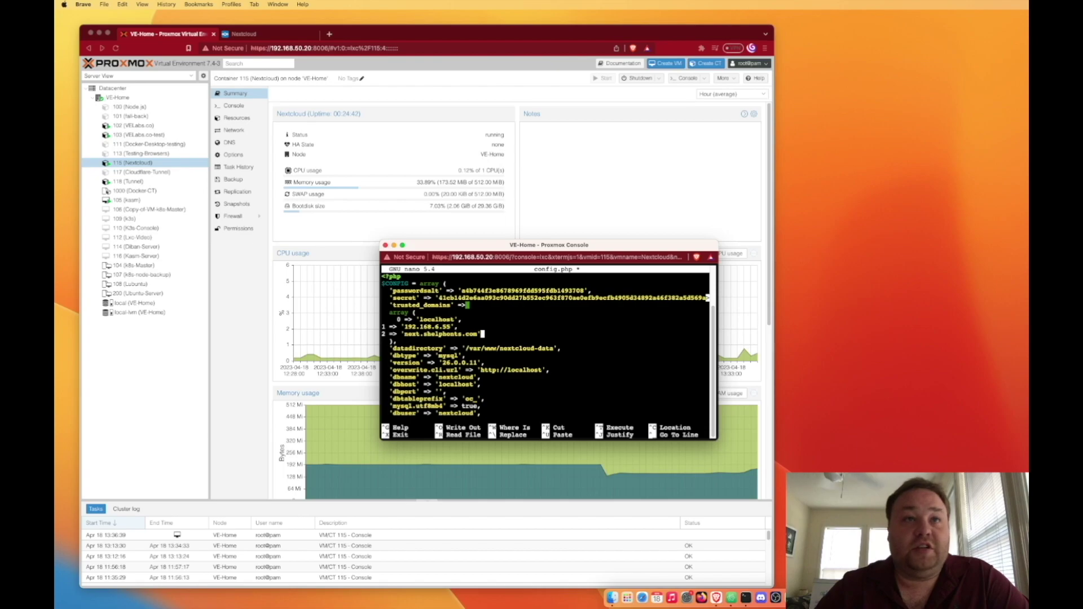
pyautogui.write(',')
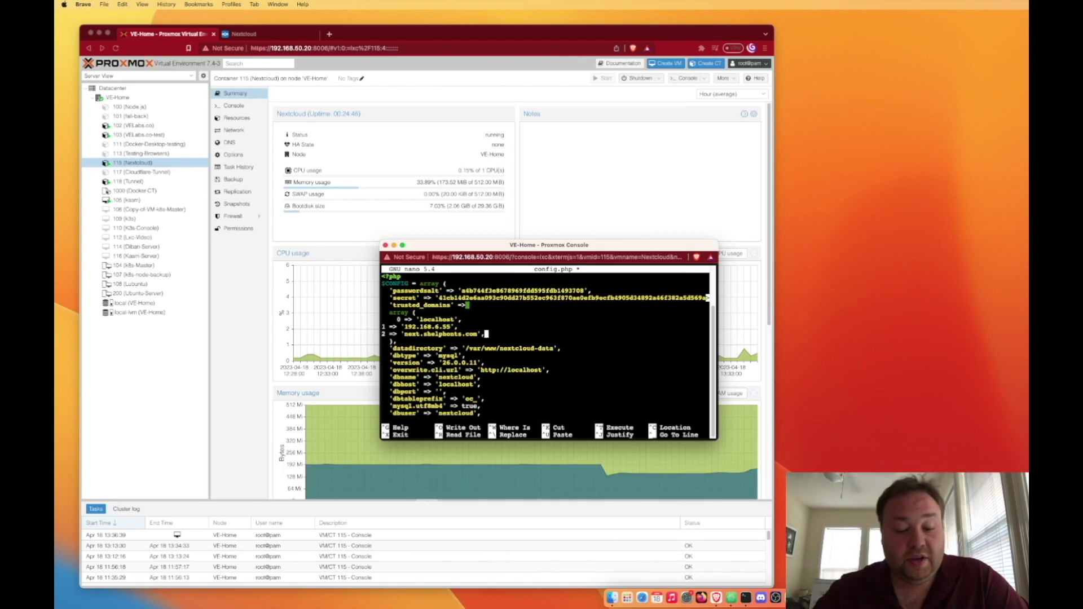
# - Save config.php, exit nano and reboot the container
pyautogui.hotkey('ctrl', 'x')
pyautogui.press('y')
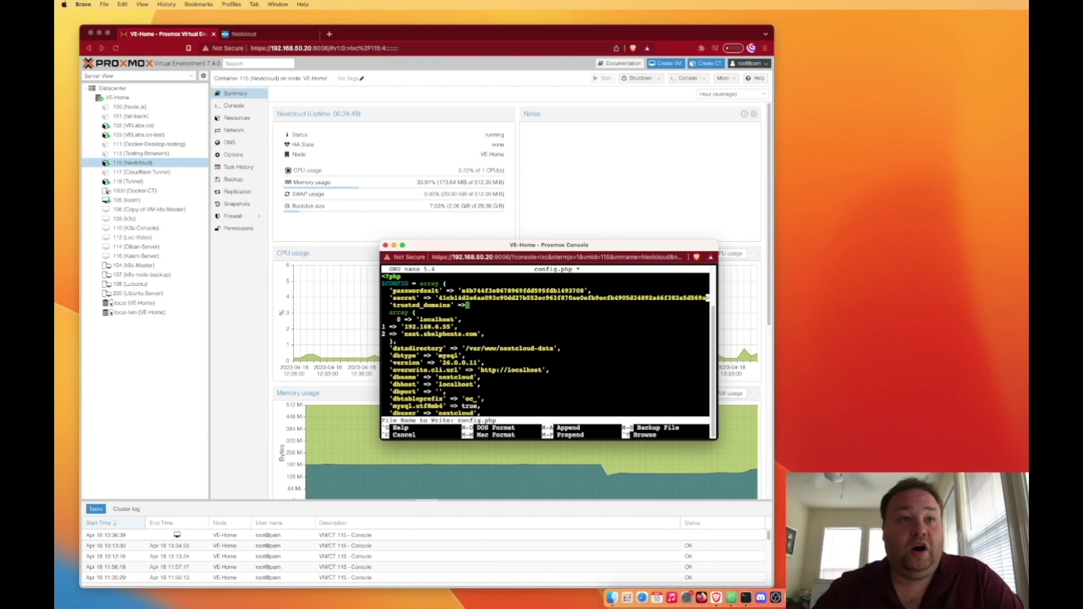
pyautogui.press('Return')
pyautogui.write('re')
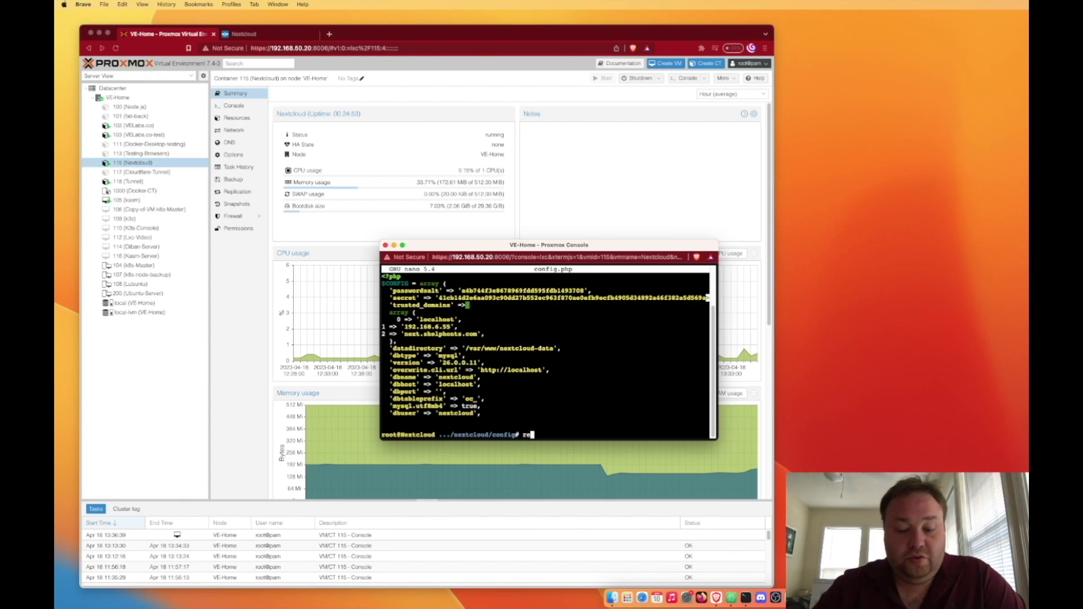
pyautogui.write('boot')
pyautogui.press('Return')
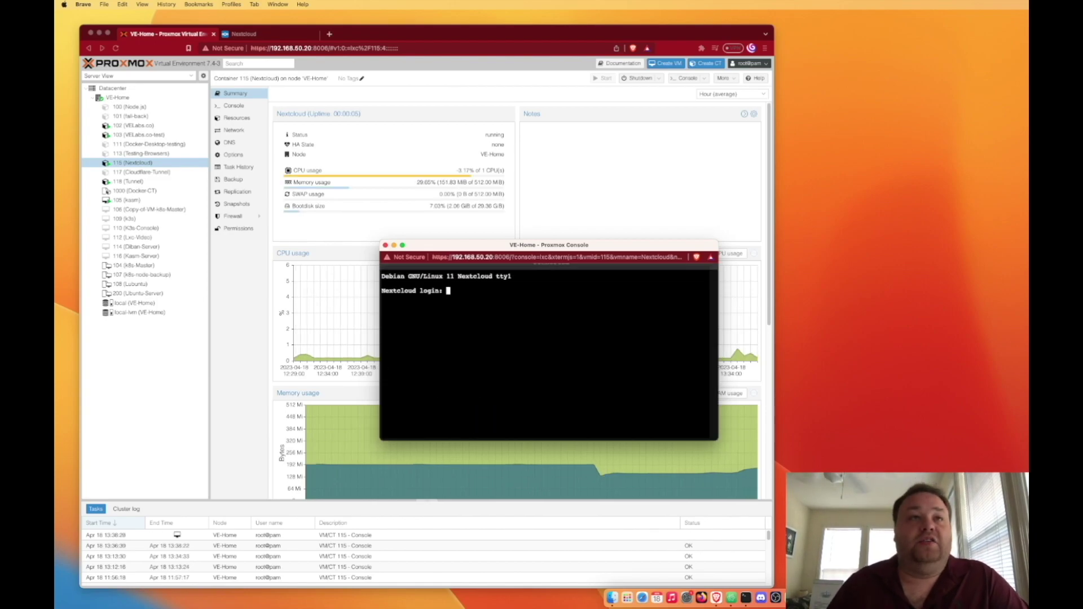
# - Reload next.shelphotos.com in the Nextcloud tab to test the new trusted domain
pyautogui.click(328, 38)
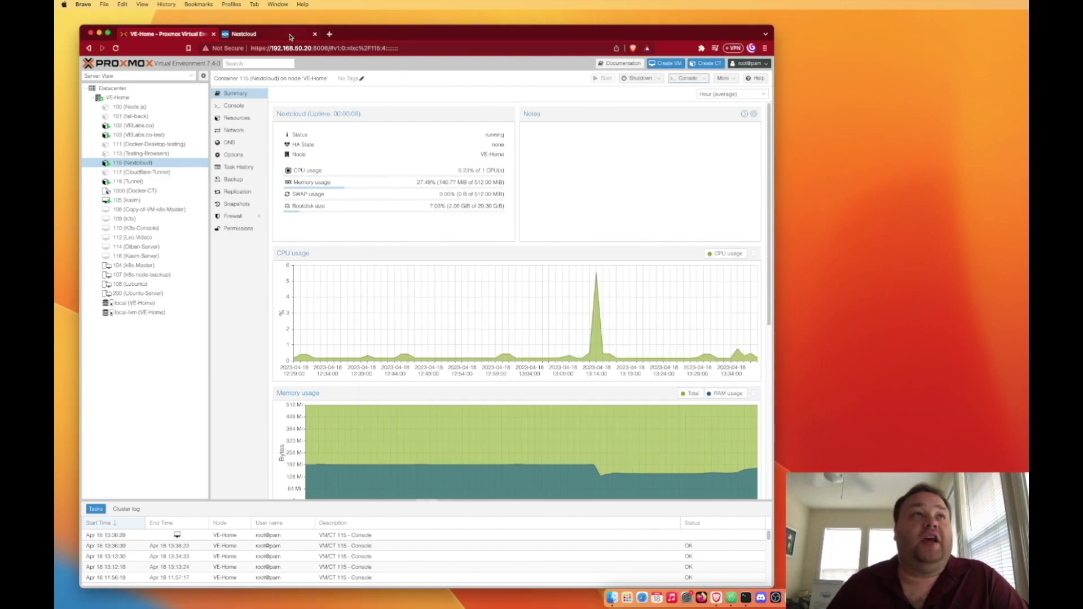
pyautogui.click(292, 36)
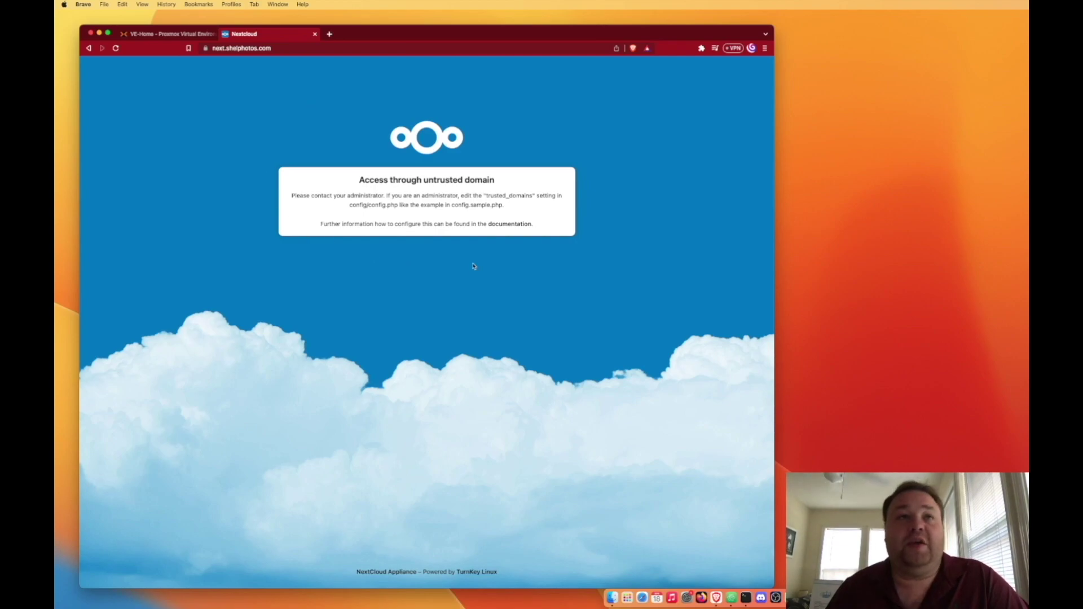
pyautogui.click(115, 49)
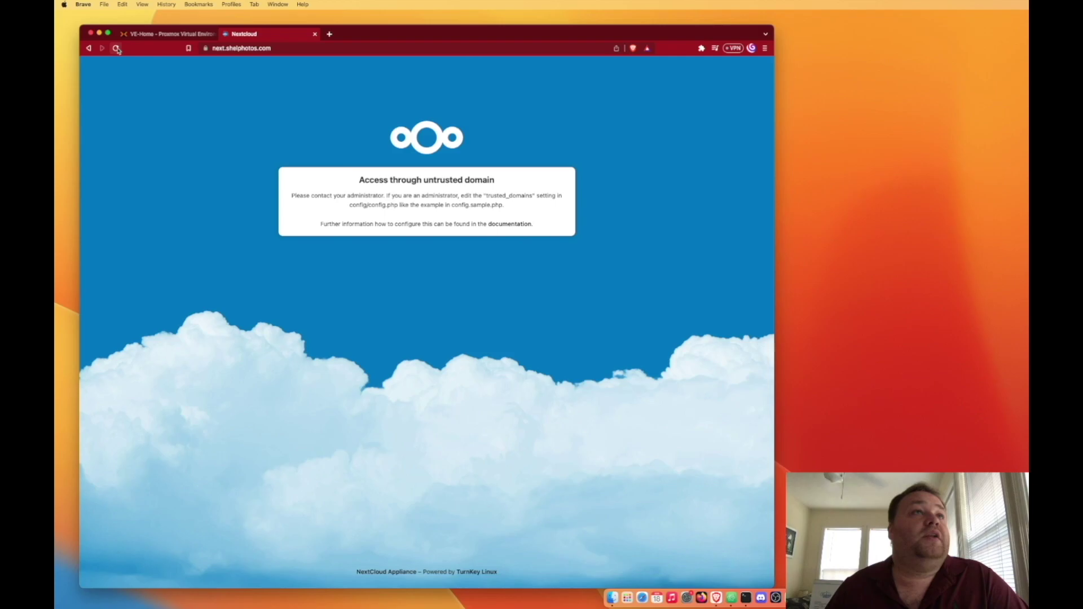
pyautogui.click(231, 48)
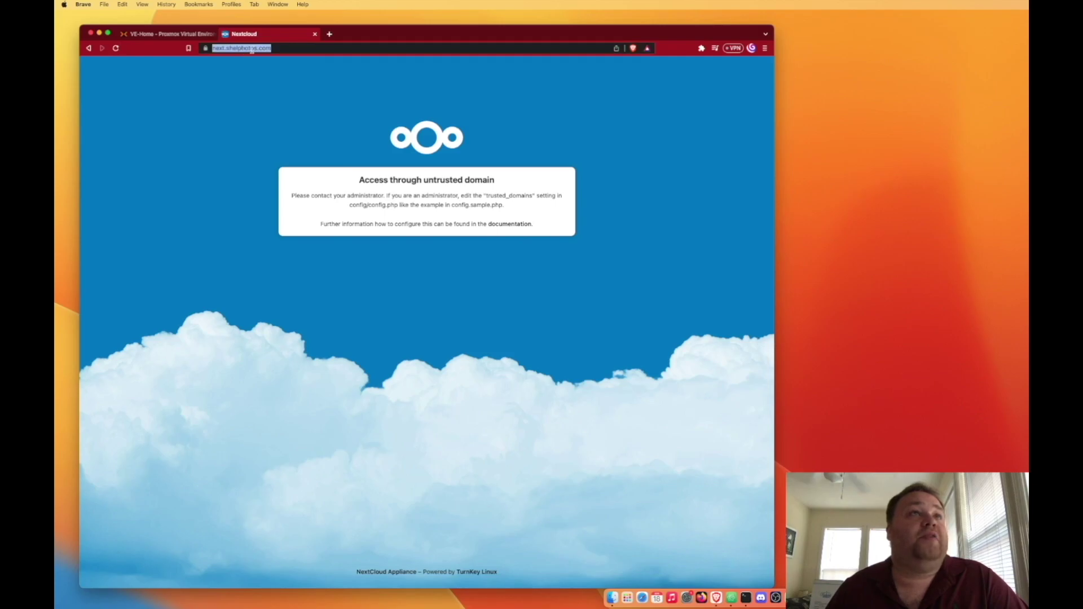
# - Recheck config.php in the container console, then reload next.shelphotos.com to reach the dashboard
pyautogui.click(170, 34)
pyautogui.click(693, 79)
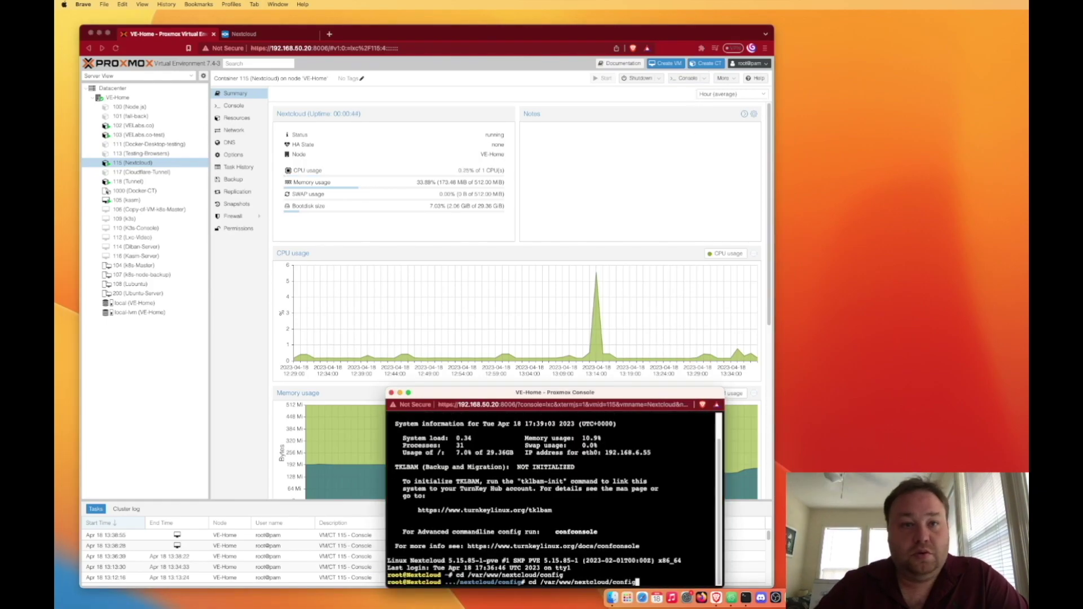
pyautogui.press('Return')
pyautogui.hotkey('ctrl', 'x')
pyautogui.press('y')
pyautogui.press('Return')
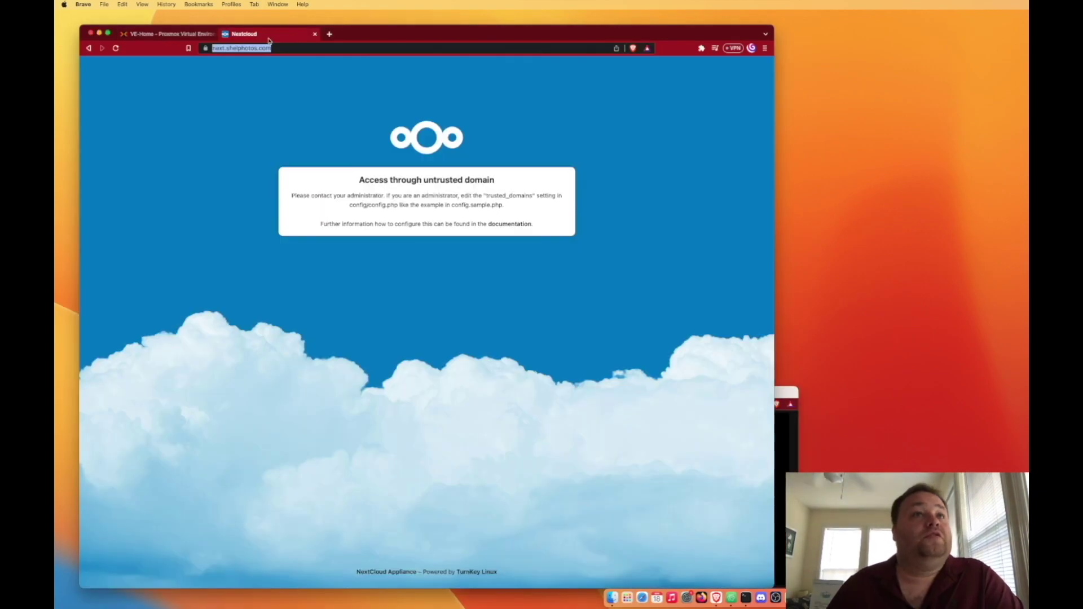
pyautogui.click(117, 49)
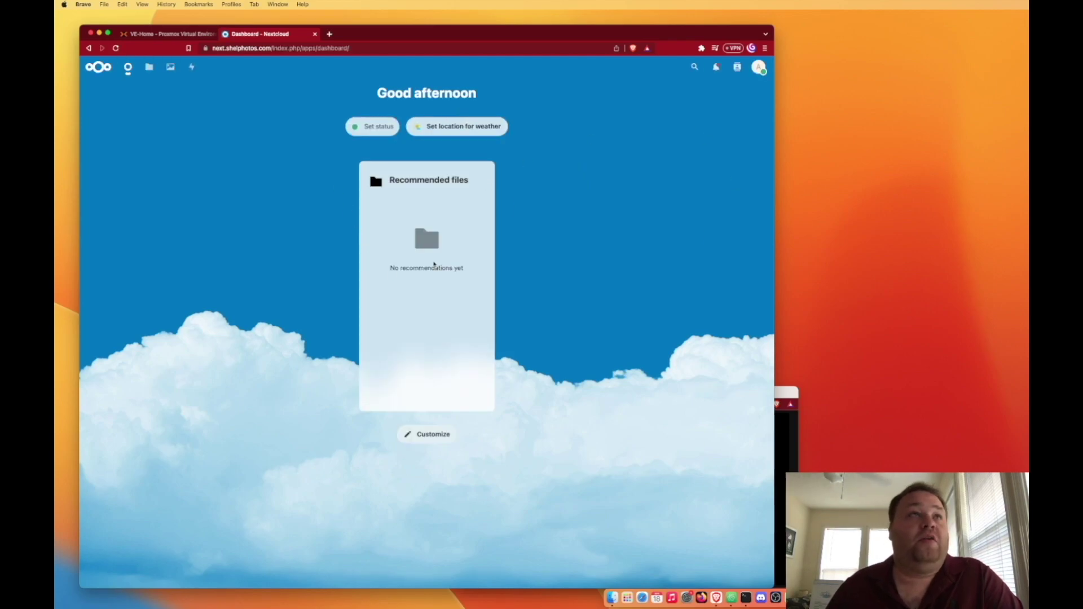
# - Log out of Nextcloud at next.shelphotos.com, sign back in with the saved admin account, and open Files
pyautogui.click(759, 68)
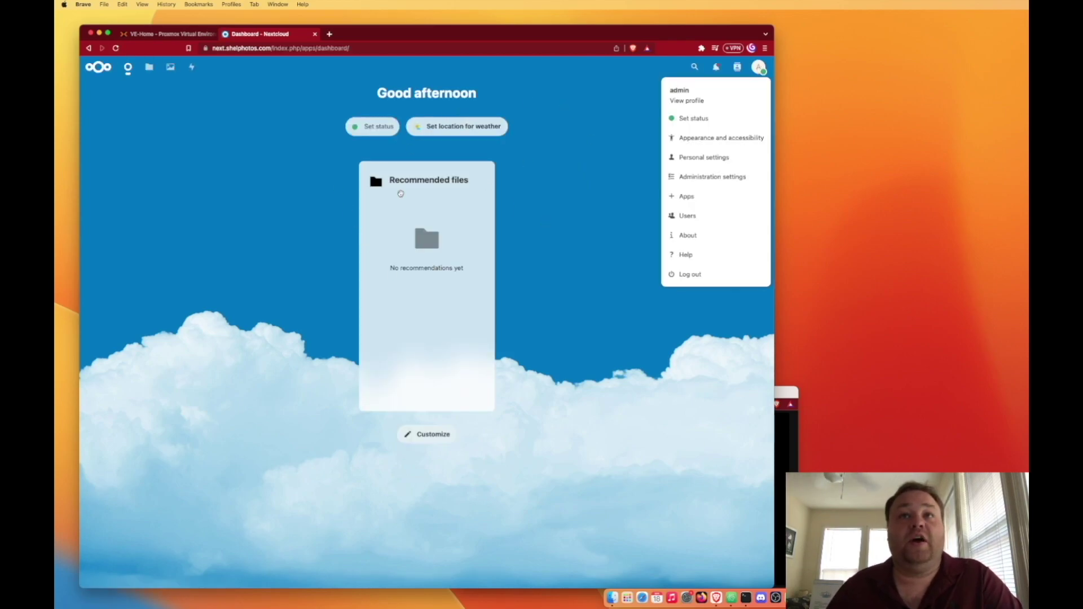
pyautogui.click(702, 282)
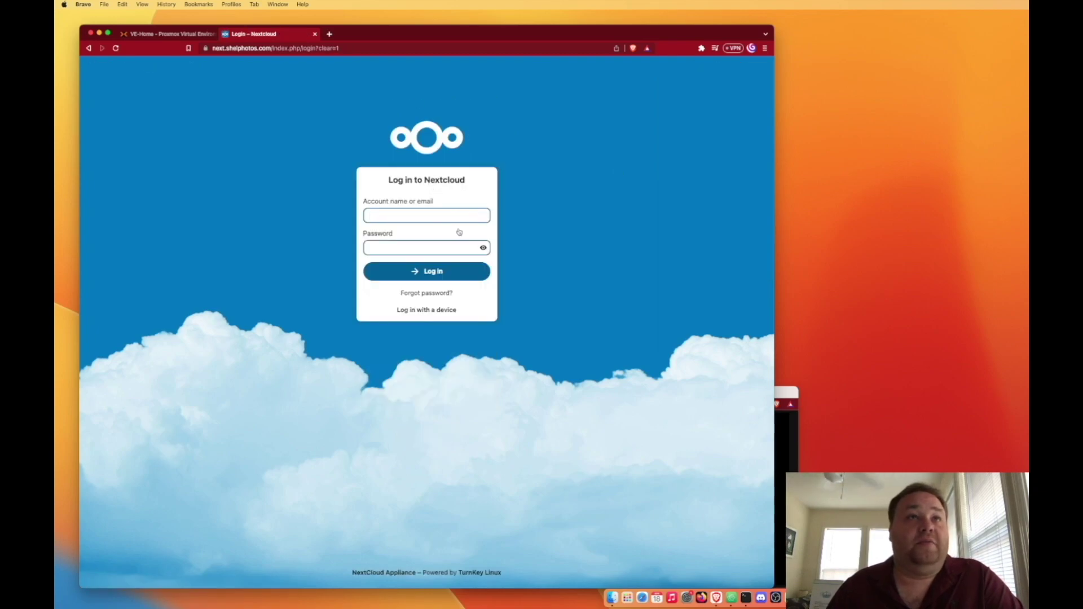
pyautogui.click(455, 214)
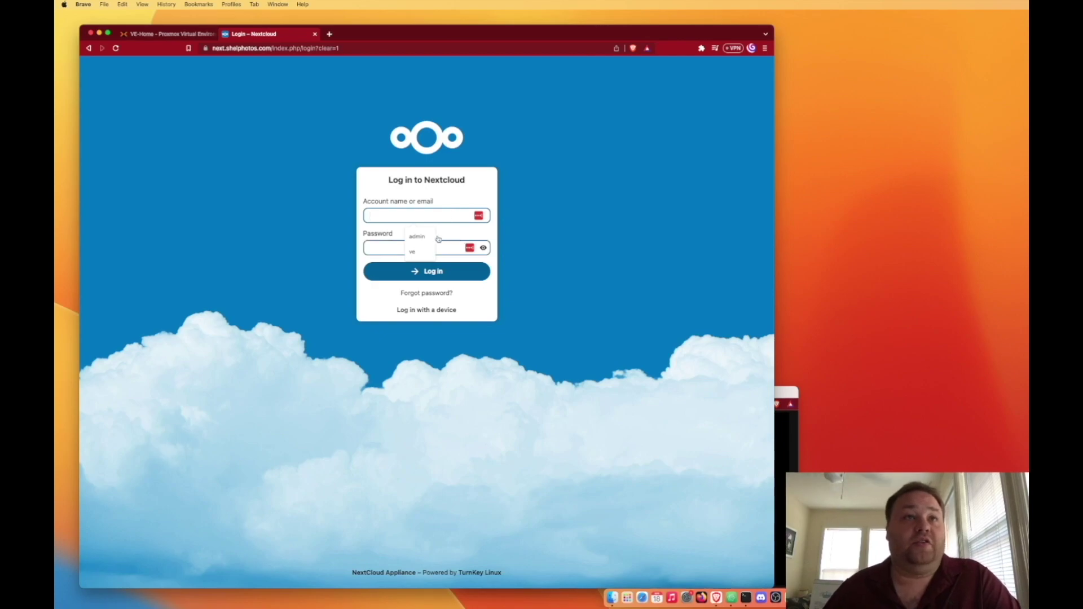
pyautogui.click(417, 236)
pyautogui.click(425, 249)
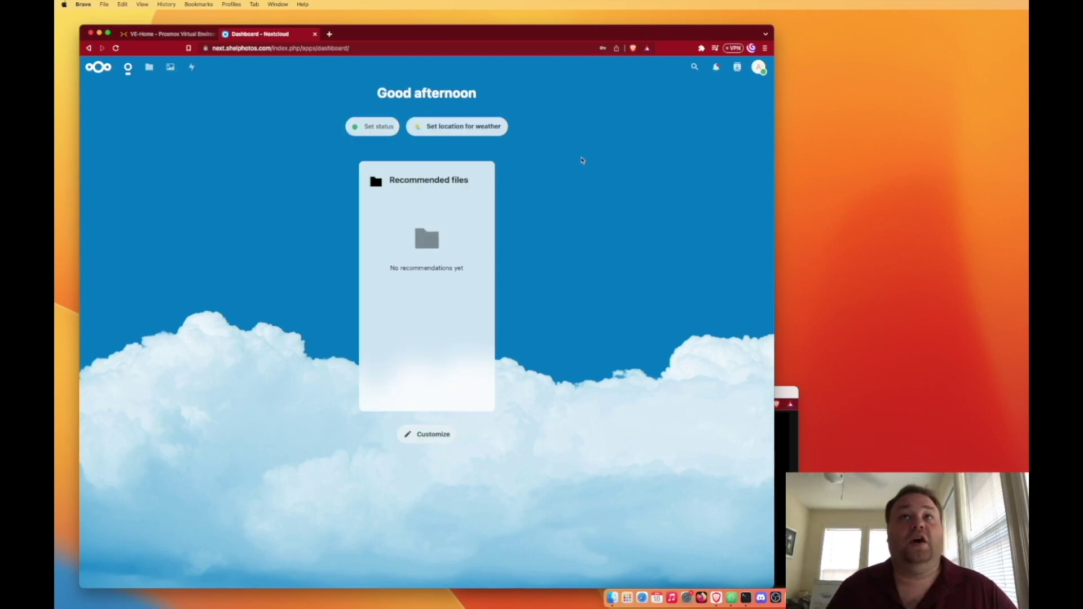
pyautogui.click(149, 67)
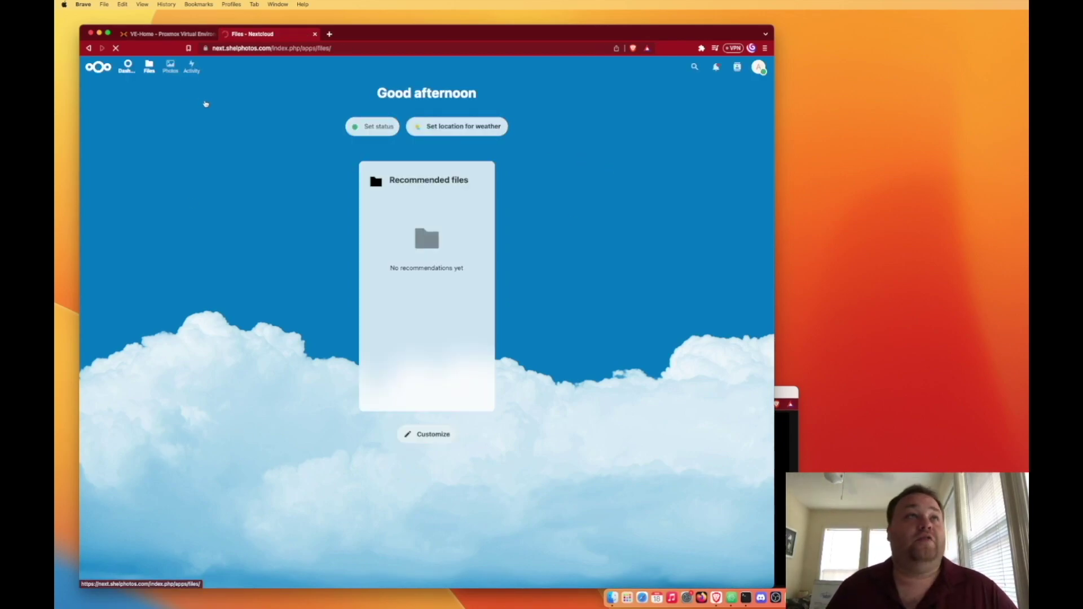